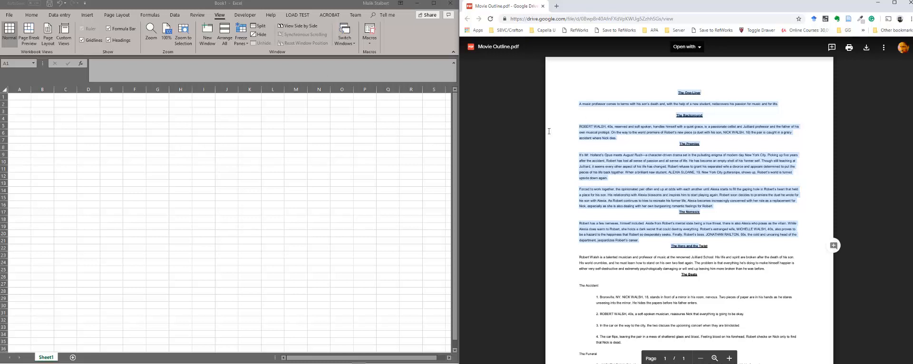
# Clear the highlighted text in the Movie Outline PDF
pyautogui.click(676, 91)
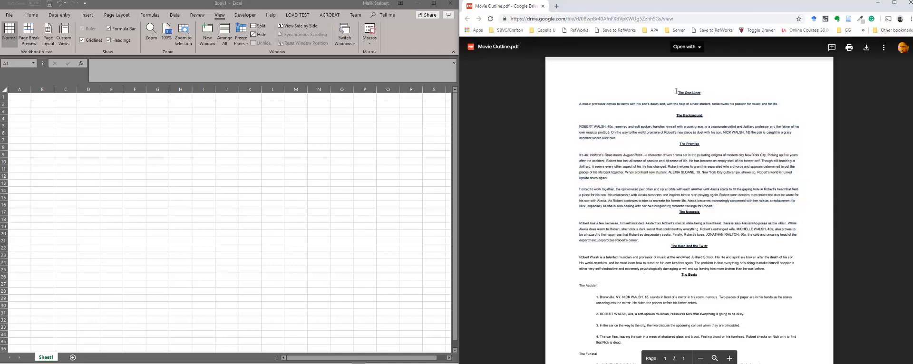
pyautogui.tripleClick(684, 116)
pyautogui.tripleClick(716, 133)
pyautogui.click(701, 149)
# Switch to the blank Excel workbook, view its file information page, and return to the worksheet
pyautogui.click(231, 9)
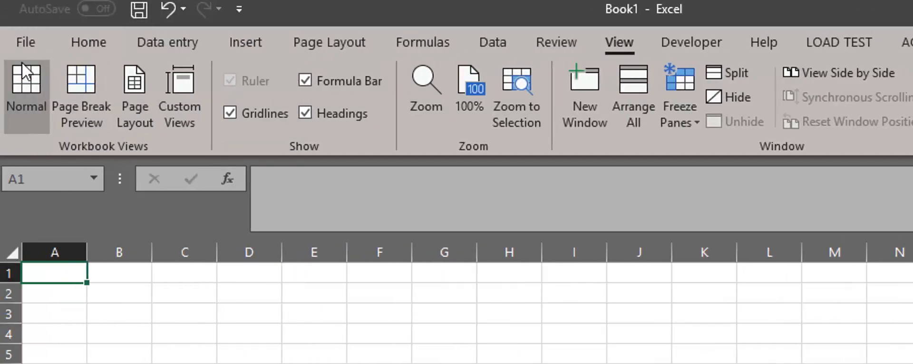
pyautogui.click(17, 42)
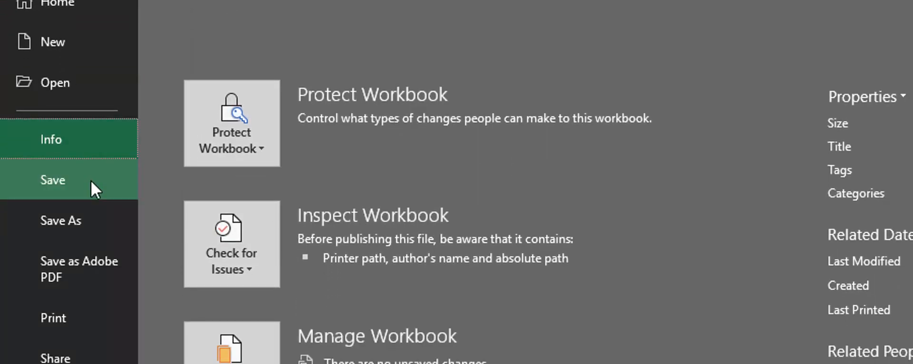
pyautogui.click(99, 183)
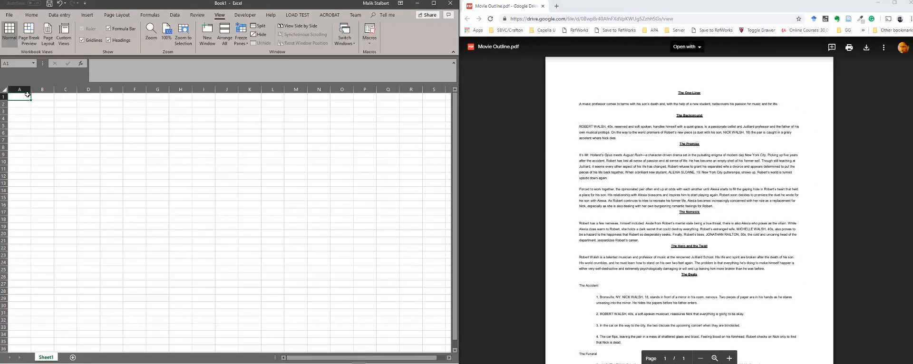
# Select the visible grid of cells from A1 across to column S, and reduce the selection to cell E11
pyautogui.moveTo(62, 112); pyautogui.dragTo(435, 333)
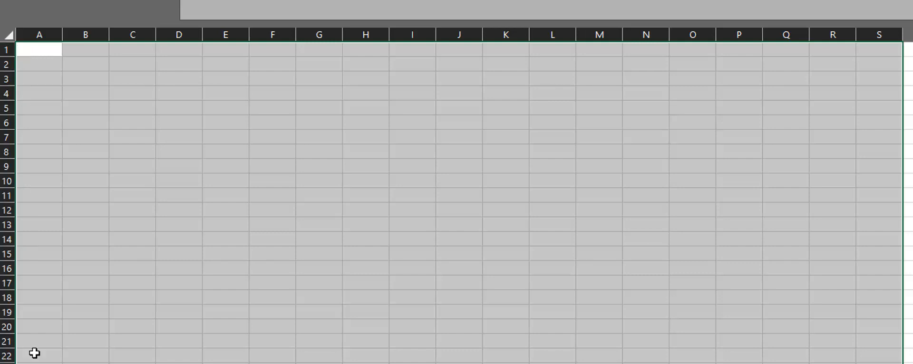
pyautogui.click(209, 189)
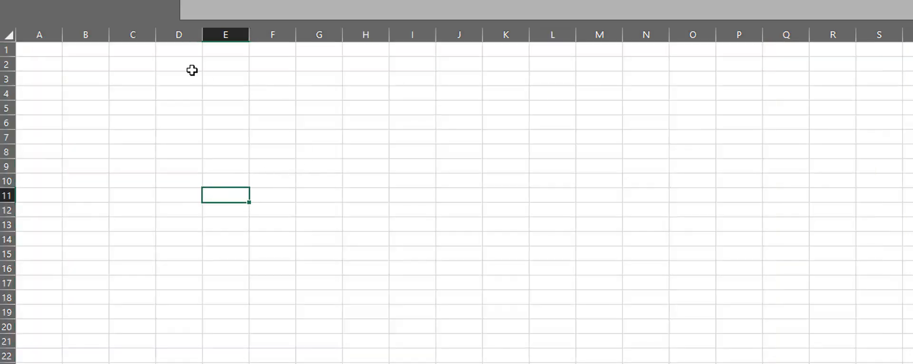
# Select single cells around the sheet, including C1, C7, I1, H11 and E10, to check their cell references
pyautogui.click(141, 51)
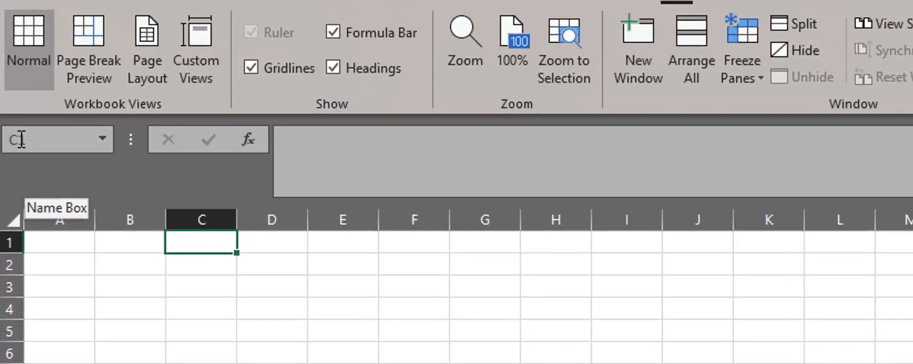
pyautogui.click(205, 363)
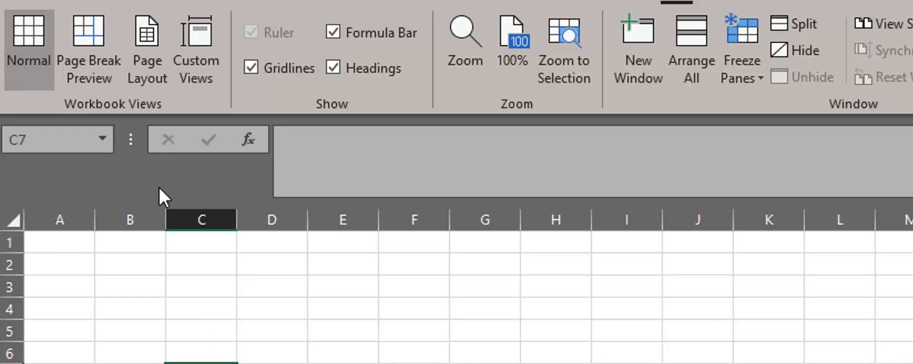
pyautogui.click(643, 247)
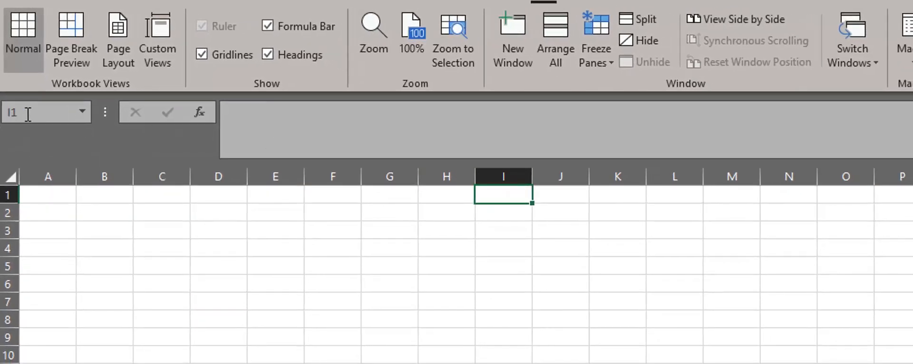
pyautogui.click(322, 301)
pyautogui.click(171, 284)
pyautogui.click(446, 363)
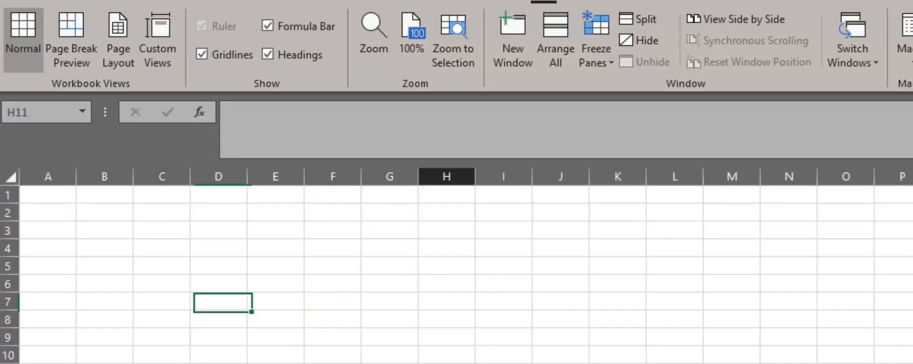
pyautogui.click(689, 330)
pyautogui.click(483, 313)
pyautogui.click(446, 363)
pyautogui.click(292, 353)
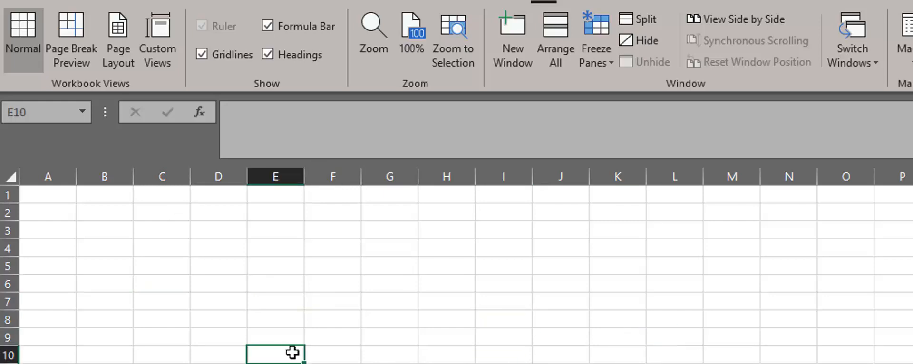
# Select the range C1:H10, check the list of defined names, and clear the selection by choosing cell B5
pyautogui.moveTo(146, 199); pyautogui.dragTo(438, 359)
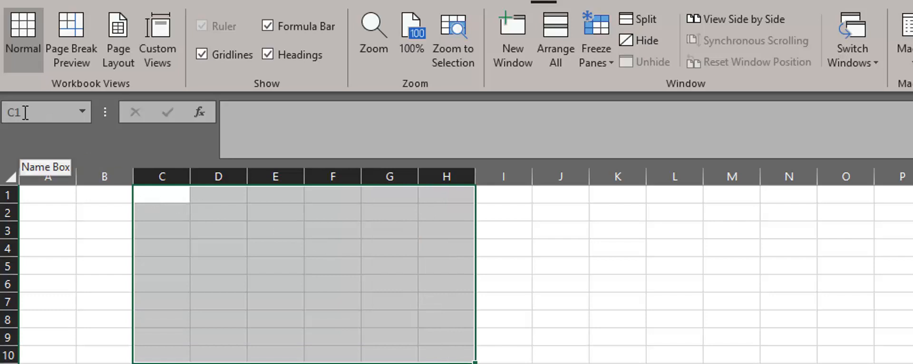
pyautogui.click(87, 115)
pyautogui.click(85, 114)
pyautogui.click(92, 258)
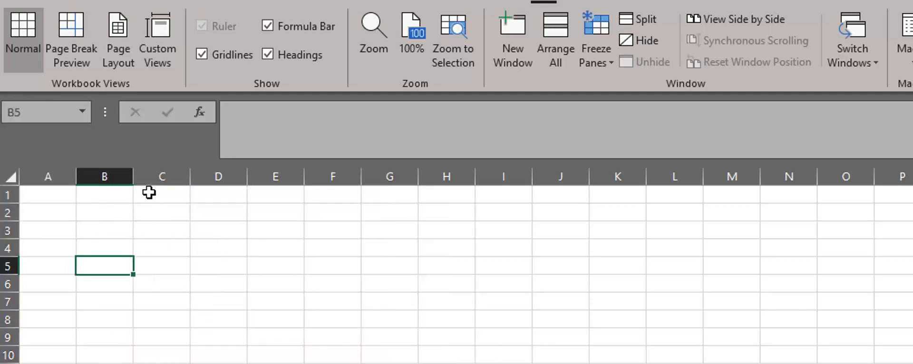
# Select the block of cells C1:P17, followed by the block B1:N17, and clear the selection at cell P10
pyautogui.moveTo(149, 191); pyautogui.dragTo(675, 363)
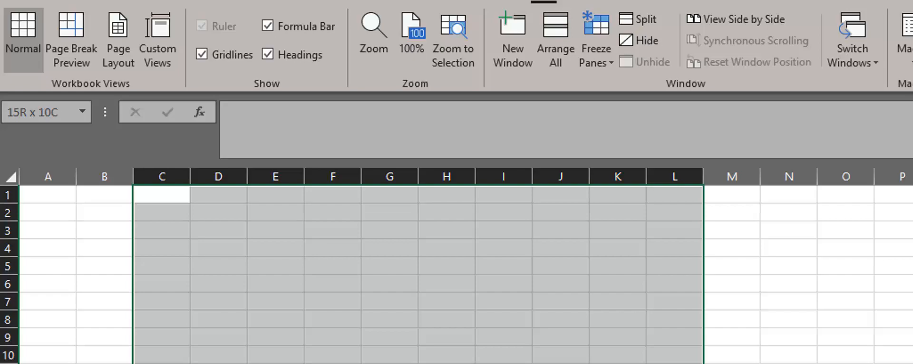
pyautogui.moveTo(675, 363); pyautogui.dragTo(367, 211)
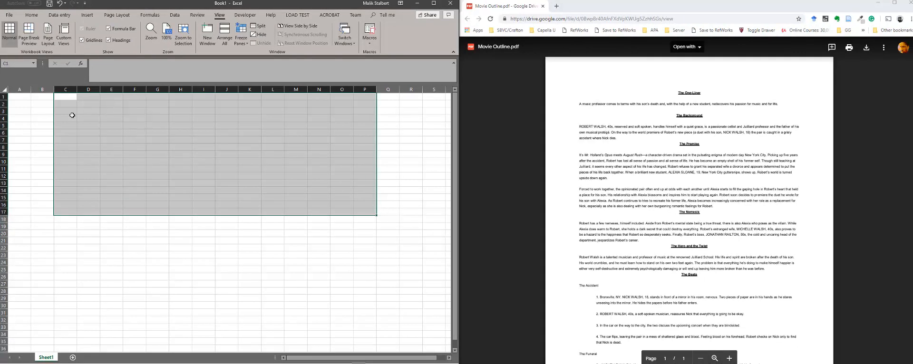
pyautogui.click(42, 131)
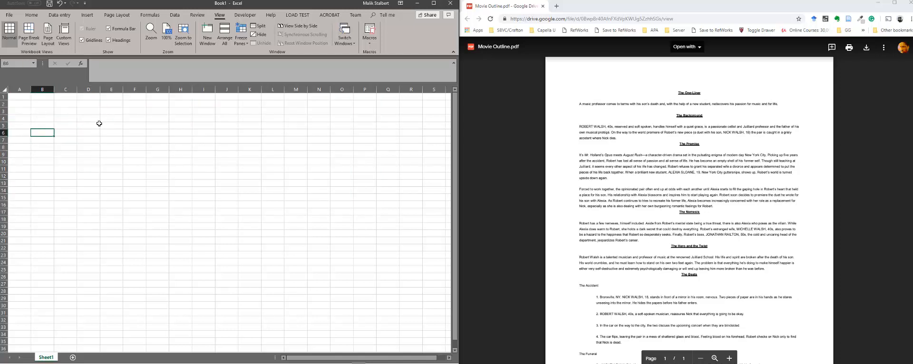
pyautogui.moveTo(41, 96); pyautogui.dragTo(310, 207)
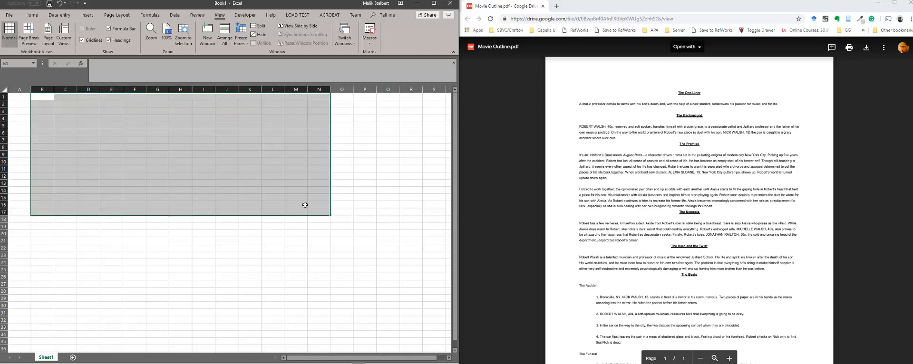
pyautogui.click(374, 162)
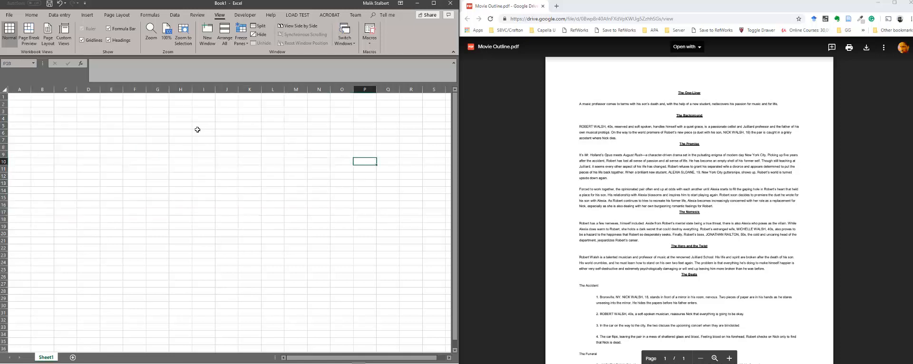
# Enter the sample text sdsdsdsds in cell B1, and replace it with sadaswdsdsdsdd
pyautogui.click(44, 96)
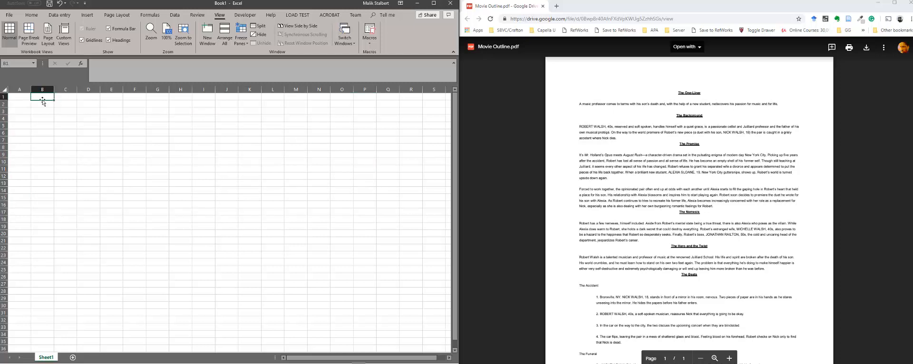
pyautogui.write('sdsdsdsds')
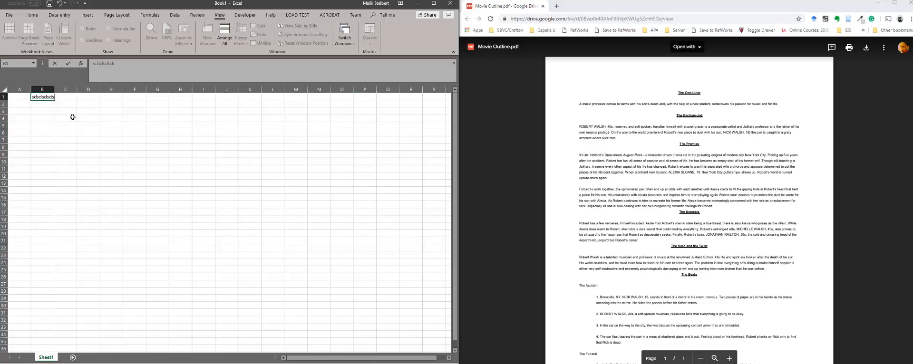
pyautogui.click(72, 114)
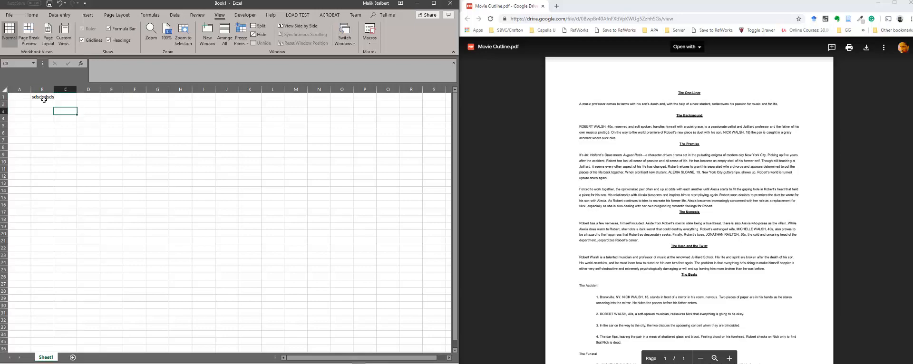
pyautogui.click(44, 99)
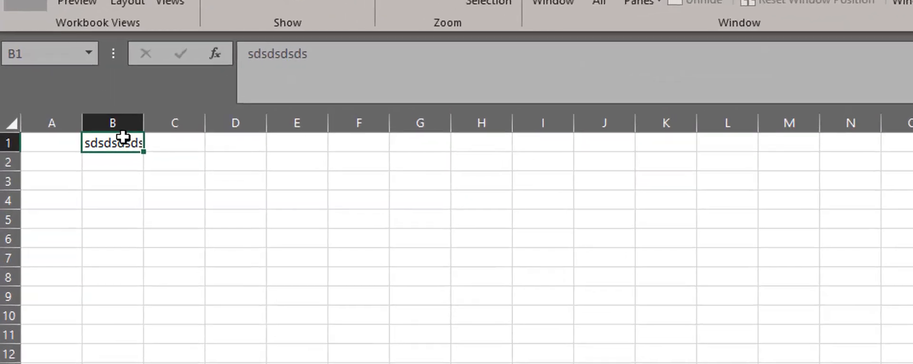
pyautogui.write('sadaswdsdsdsdd')
pyautogui.click(148, 250)
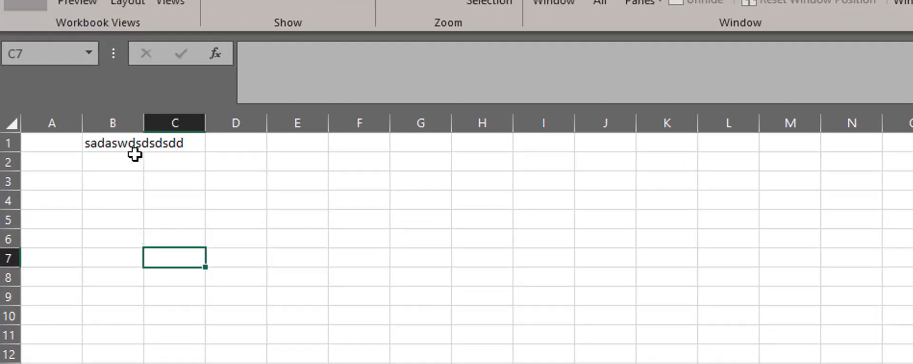
# Enter the sample text sdsdsdsdsdsdsds in cell D1
pyautogui.click(244, 138)
pyautogui.click(333, 53)
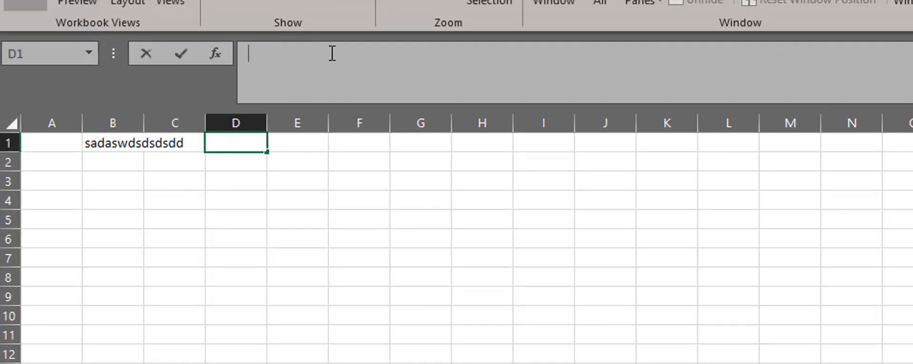
pyautogui.write('sd')
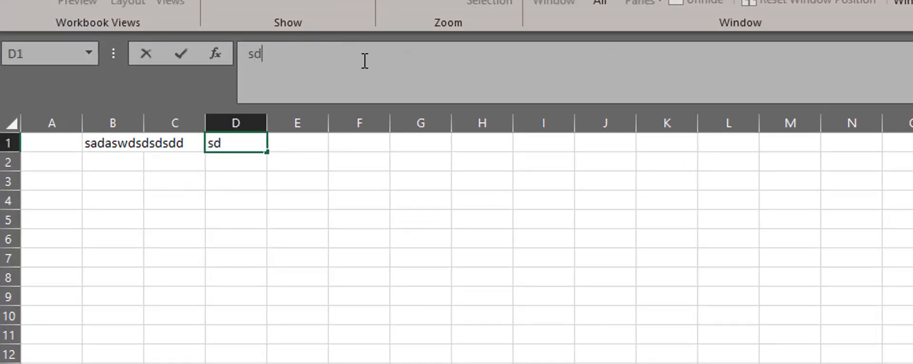
pyautogui.write('sdsdsdsdsdsdsdsdsdsds')
pyautogui.click(310, 263)
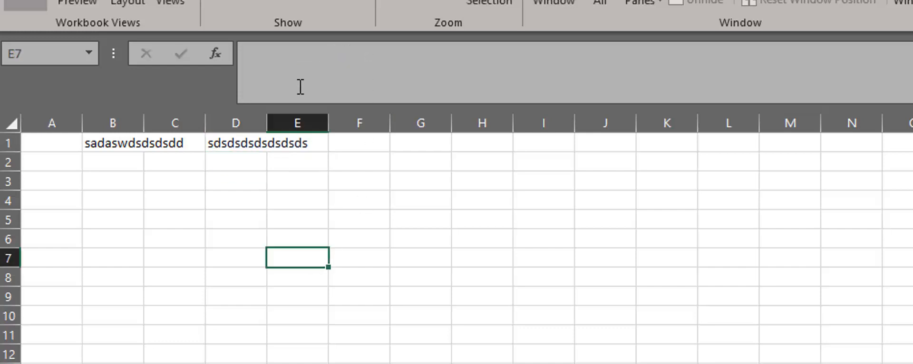
pyautogui.click(316, 87)
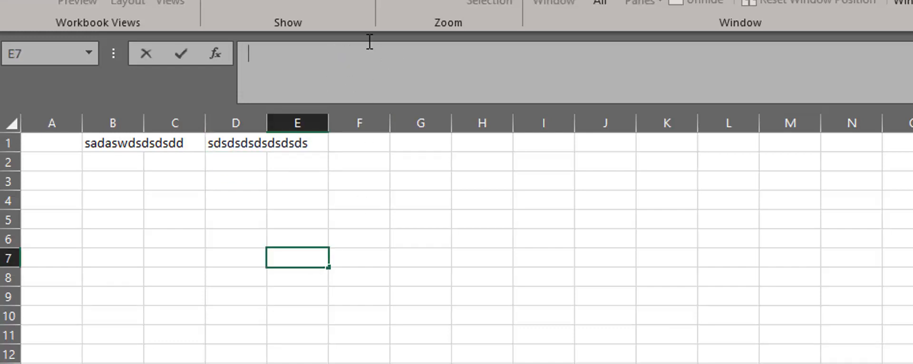
pyautogui.click(355, 150)
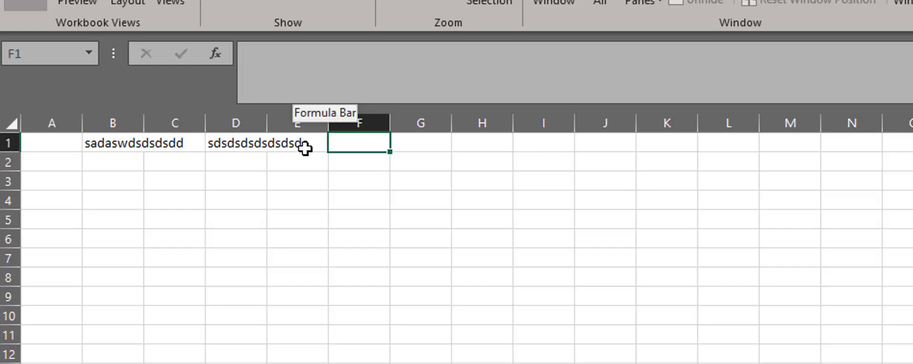
# Enter the formula =DATE(1999,1,1) in cell G1, and widen column G slightly
pyautogui.click(420, 143)
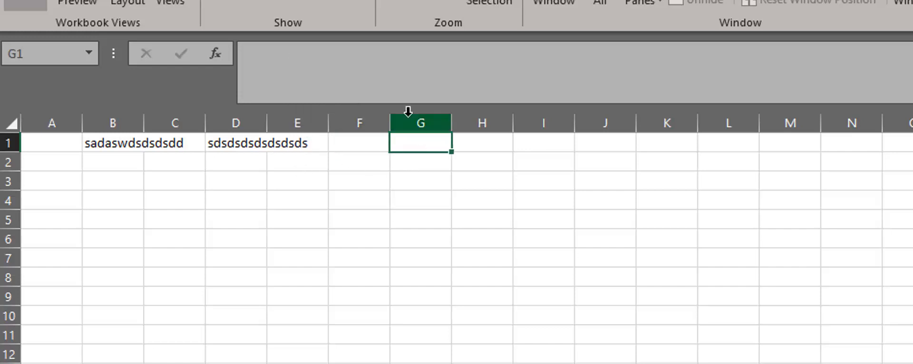
pyautogui.write('=Date(1999,1,)')
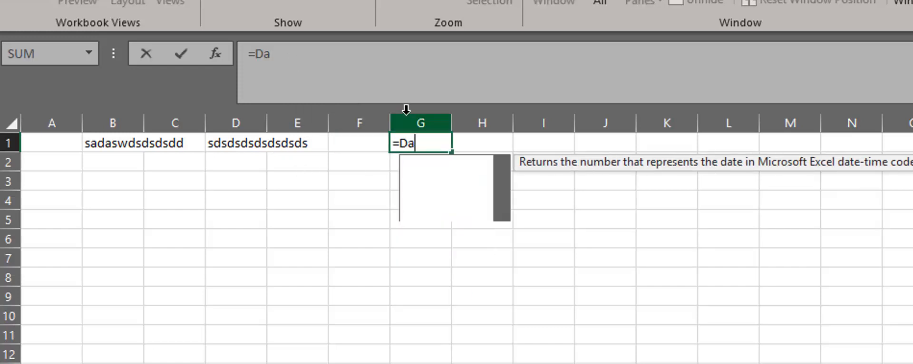
pyautogui.press('Left')
pyautogui.write('1999,1,1')
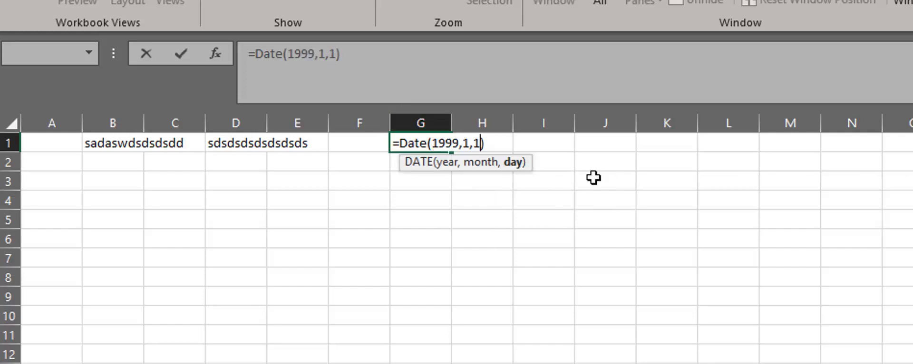
pyautogui.press('Return')
pyautogui.moveTo(452, 123); pyautogui.dragTo(478, 123)
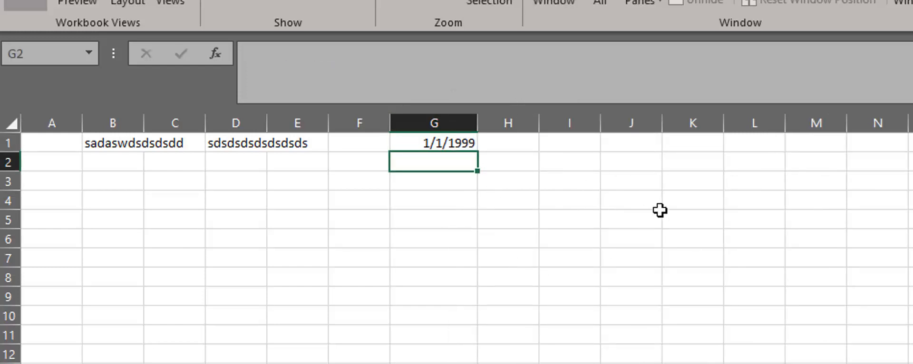
# Replace the DATE formula in cell G1 with a formula referencing cell G3
pyautogui.click(446, 145)
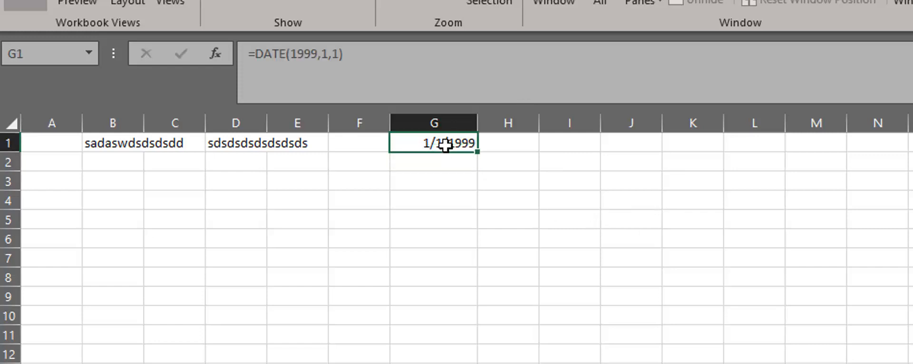
pyautogui.click(350, 67)
pyautogui.moveTo(351, 67); pyautogui.dragTo(190, 60)
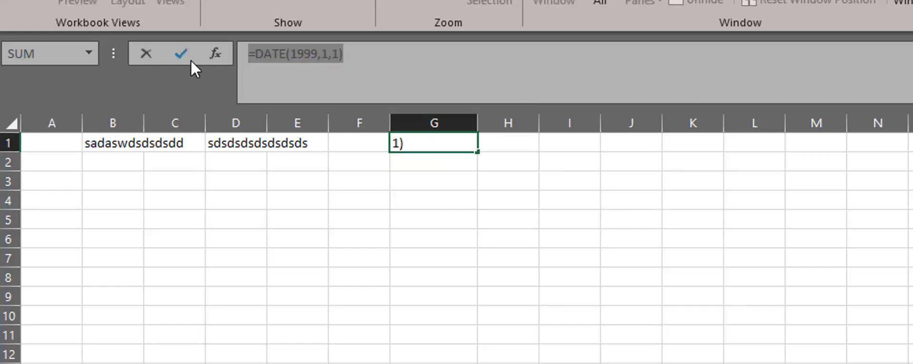
pyautogui.write('=')
pyautogui.click(352, 163)
pyautogui.click(435, 188)
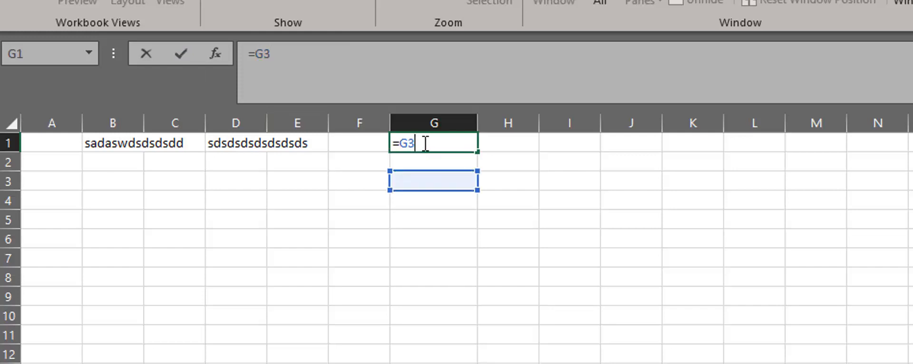
# Erase the formula in cell G1 and reselect the emptied cell
pyautogui.moveTo(295, 58); pyautogui.dragTo(206, 48)
pyautogui.press('BackSpace')
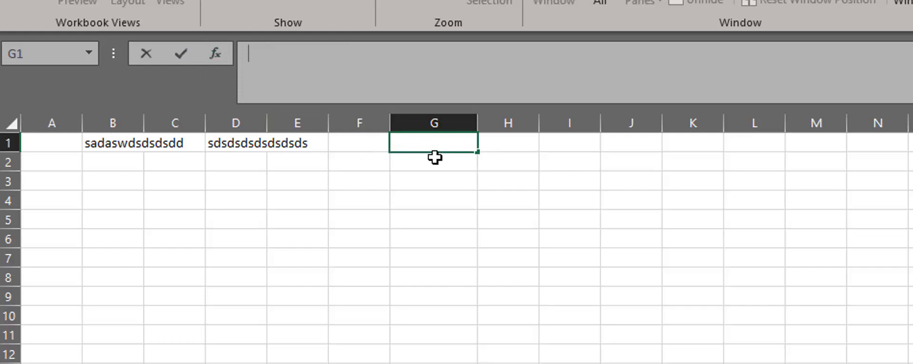
pyautogui.click(439, 162)
pyautogui.click(440, 141)
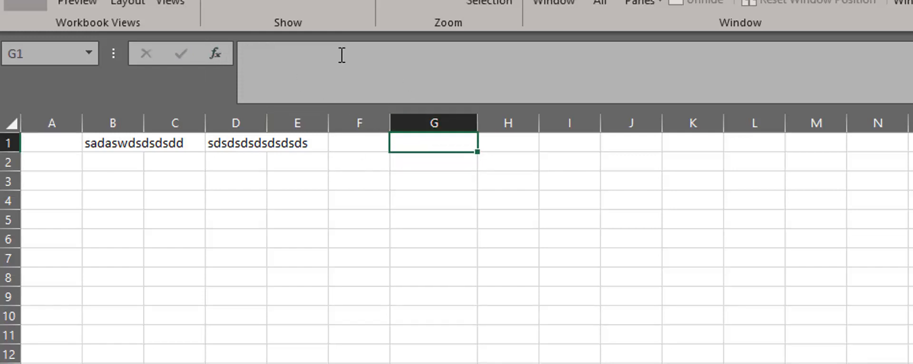
# Try a long random sample text beginning with eiohfelfelfheohfeo in cell G1, and erase it again
pyautogui.click(302, 65)
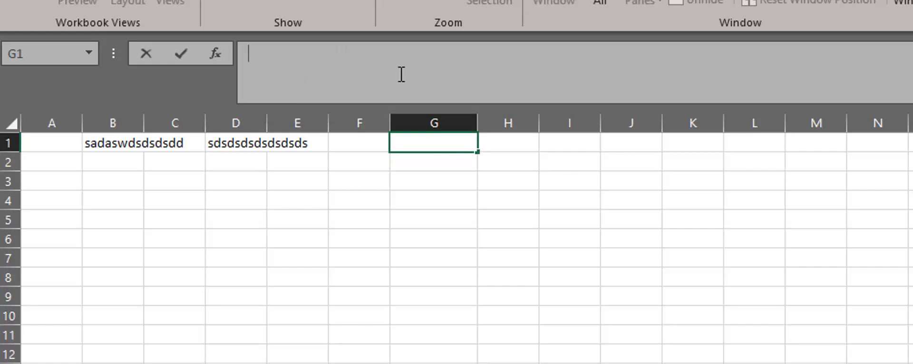
pyautogui.write('eiohfelf elfheohfeo')
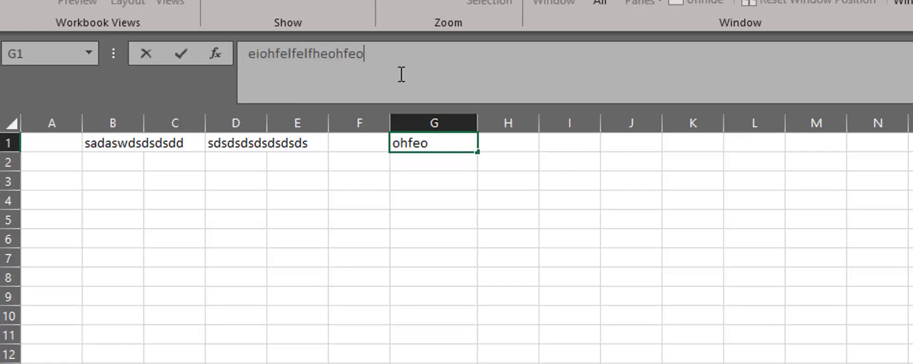
pyautogui.write('heopheprtiorhtoirth[orithr[iothr[tiohr[tir')
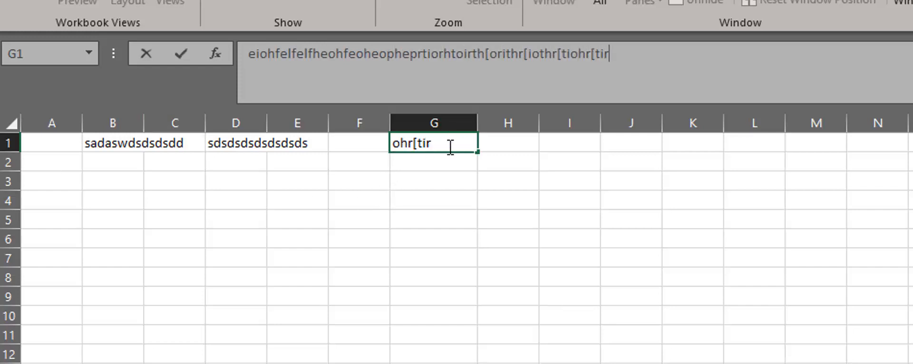
pyautogui.moveTo(657, 65); pyautogui.dragTo(184, 38)
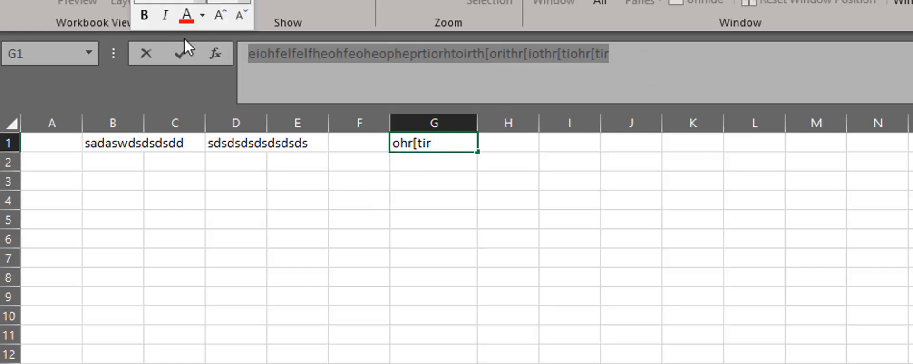
pyautogui.press('BackSpace')
pyautogui.click(428, 295)
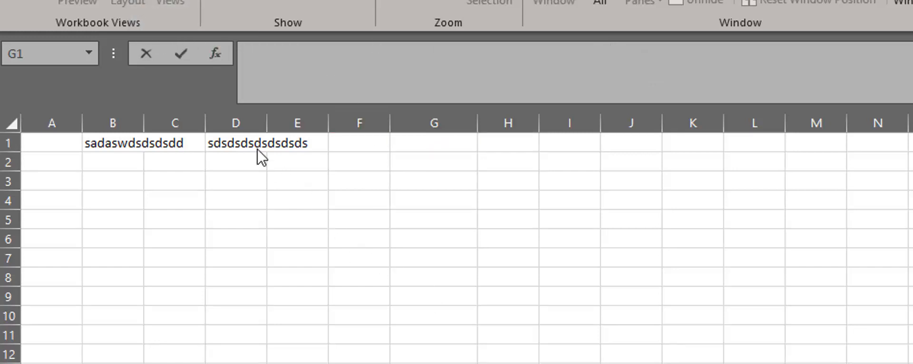
# Select the range D1:D10 and again from D1 downward, clearing the selection at an empty cell in column E
pyautogui.click(233, 145)
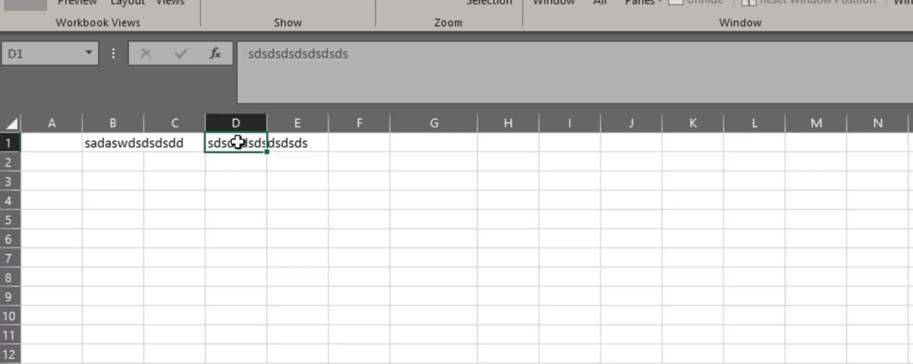
pyautogui.moveTo(238, 141); pyautogui.dragTo(224, 296)
pyautogui.moveTo(216, 258); pyautogui.dragTo(212, 320)
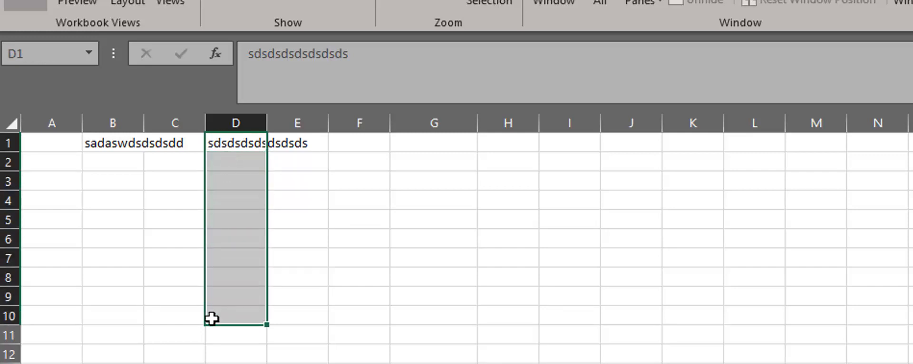
pyautogui.moveTo(224, 138); pyautogui.dragTo(224, 324)
pyautogui.click(281, 199)
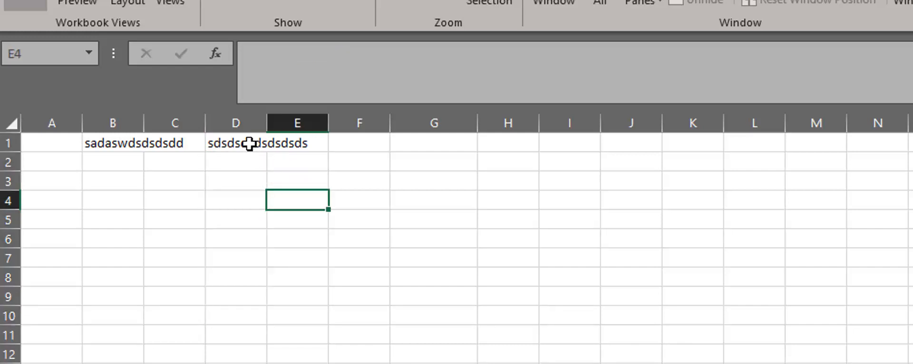
pyautogui.moveTo(227, 149); pyautogui.dragTo(235, 363)
pyautogui.click(311, 220)
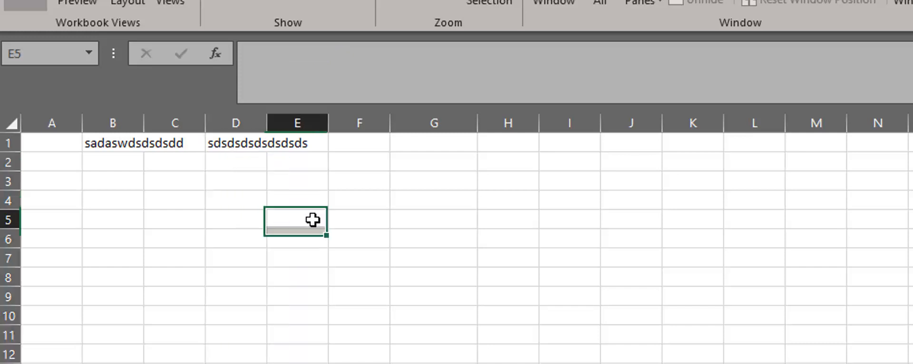
# Move the text from cell D1 to cell D11, and compare the two cells
pyautogui.click(240, 143)
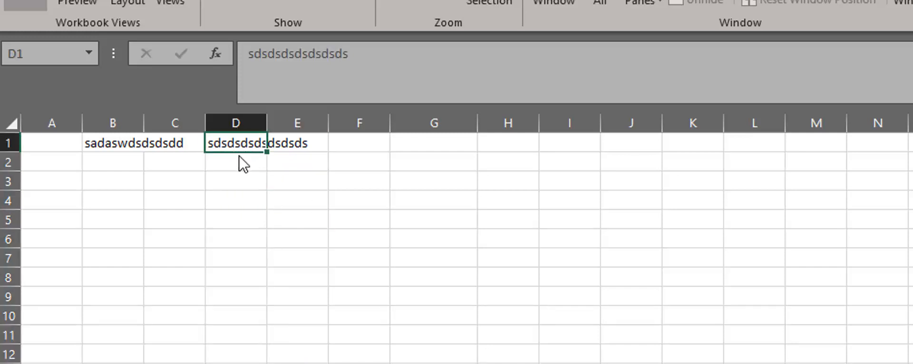
pyautogui.moveTo(239, 157); pyautogui.dragTo(228, 338)
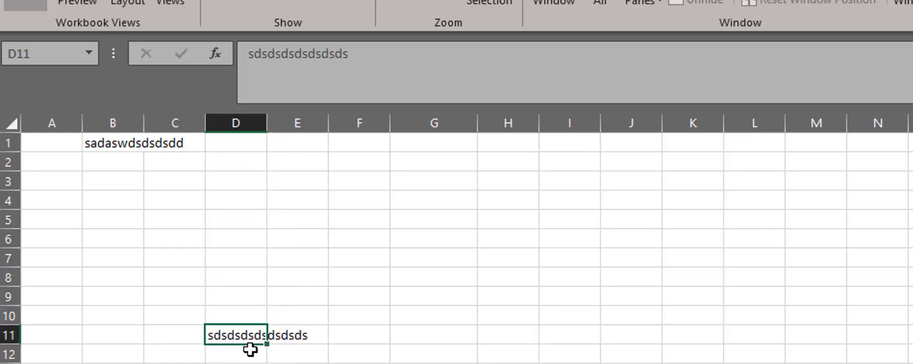
pyautogui.click(244, 140)
pyautogui.click(235, 340)
pyautogui.click(231, 148)
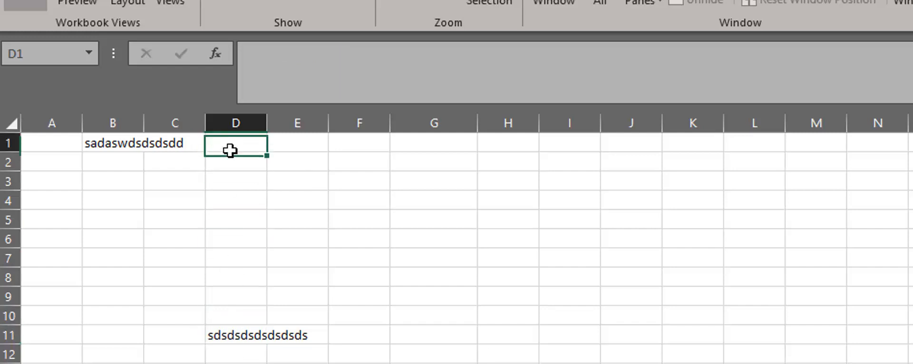
# Fill the text from cell D11 down through D23, and undo the fill
pyautogui.click(241, 332)
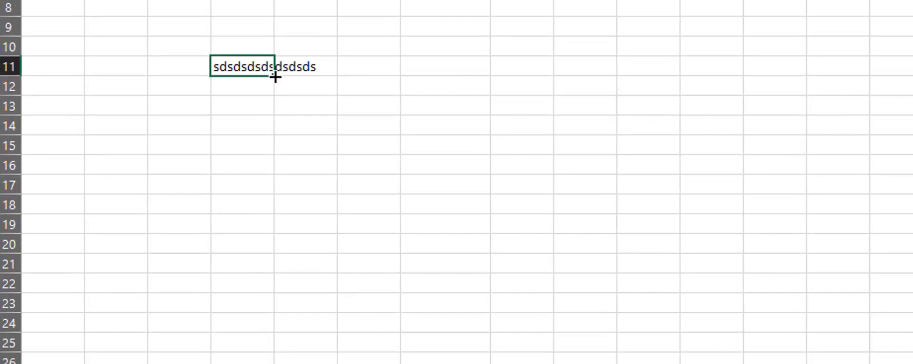
pyautogui.moveTo(276, 77); pyautogui.dragTo(268, 319)
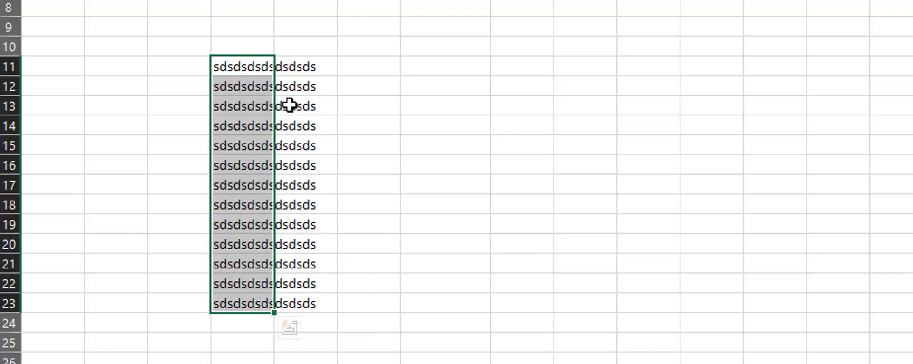
pyautogui.hotkey('ctrl', 'z')
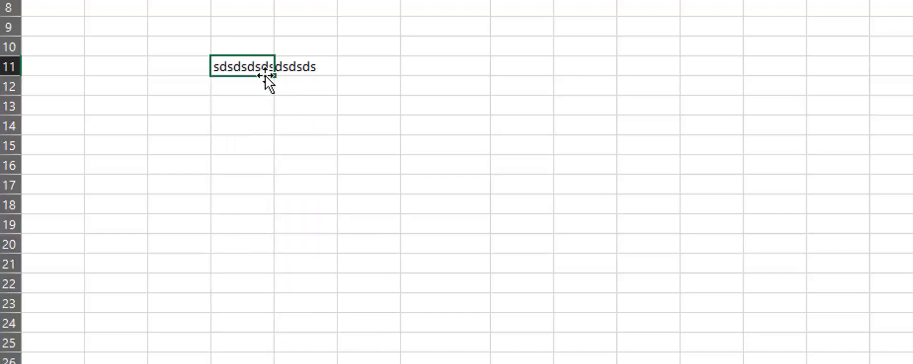
# Undo the move of the text to D11 and the text entry in D1
pyautogui.hotkey('ctrl', 'z')
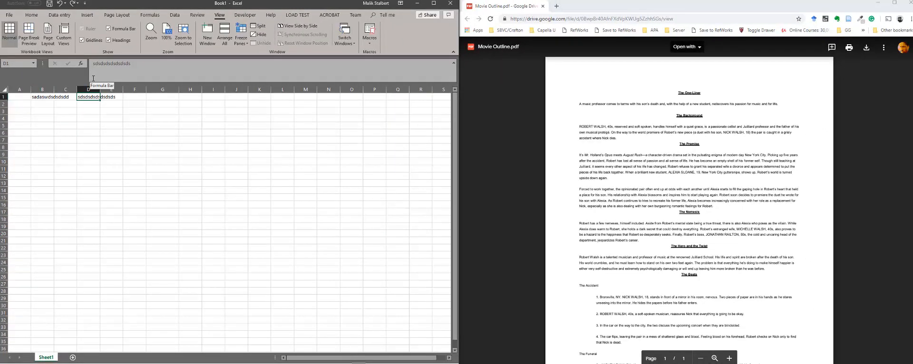
pyautogui.hotkey('ctrl', 'z')
# Replace the text in cell B1 with the sample text ldfgnjfogjnfogjnfo;gjnrpjir
pyautogui.click(49, 96)
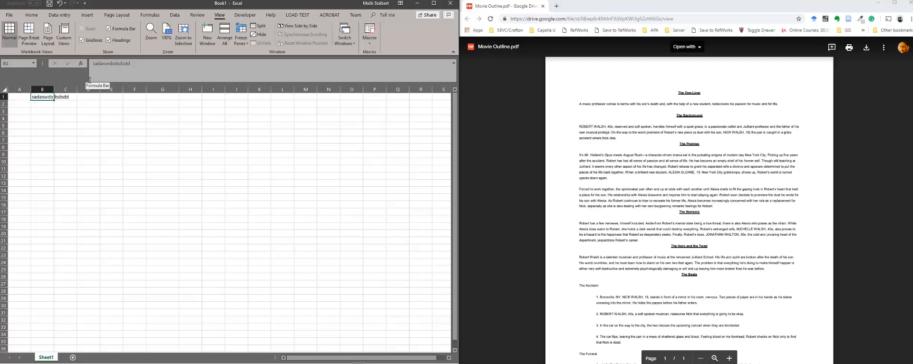
pyautogui.write('ldfgnjfogjnfogjnfo;gjnrpjir')
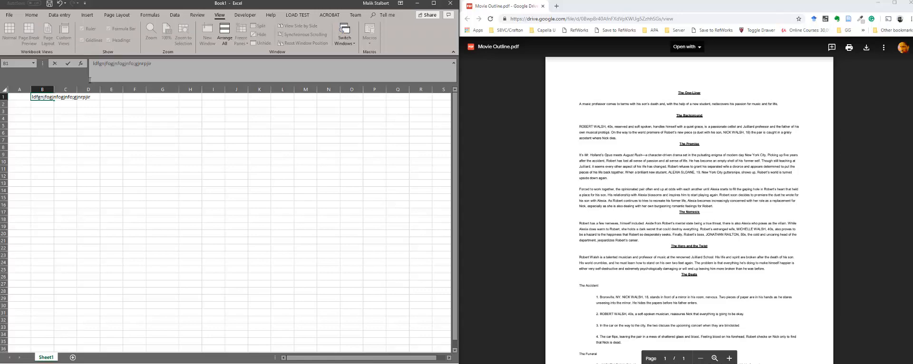
pyautogui.click(44, 114)
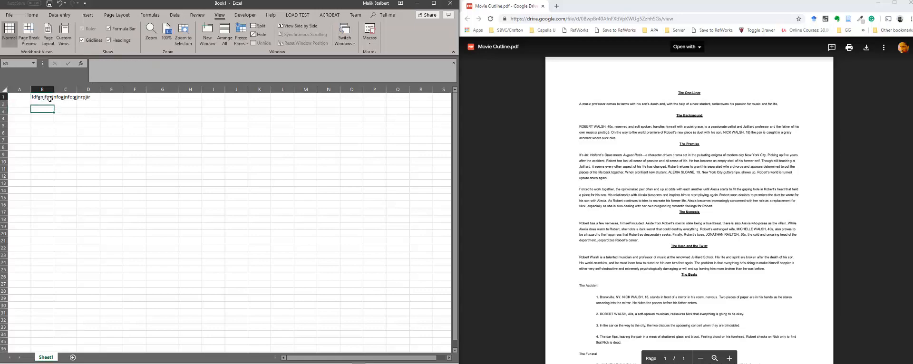
# Overwrite the content of cell B1 with the word name, and reselect the cell
pyautogui.click(48, 98)
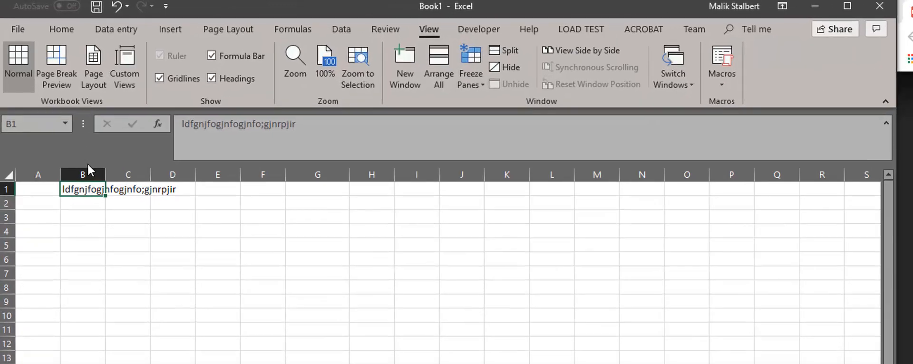
pyautogui.write('name')
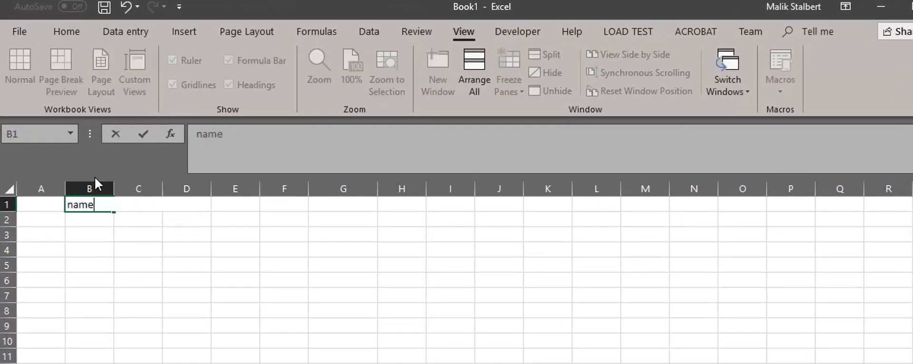
pyautogui.press('Return')
pyautogui.click(97, 203)
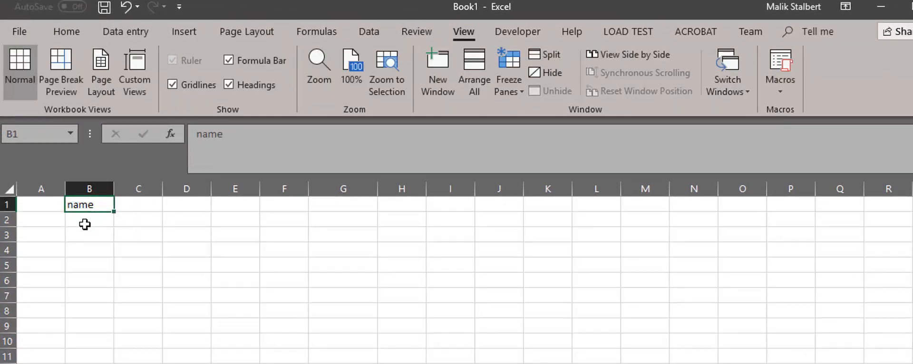
# Extend the text in cell B1 to read "name: fjdkofhdokf deokfnd"
pyautogui.click(258, 133)
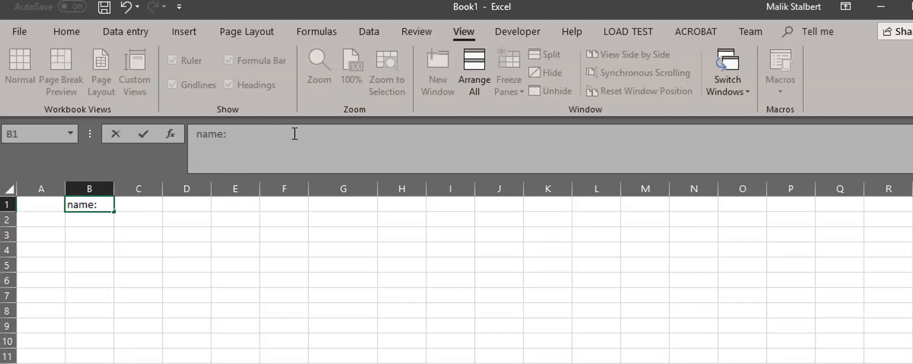
pyautogui.write('fjdkofhdokf deokfnd')
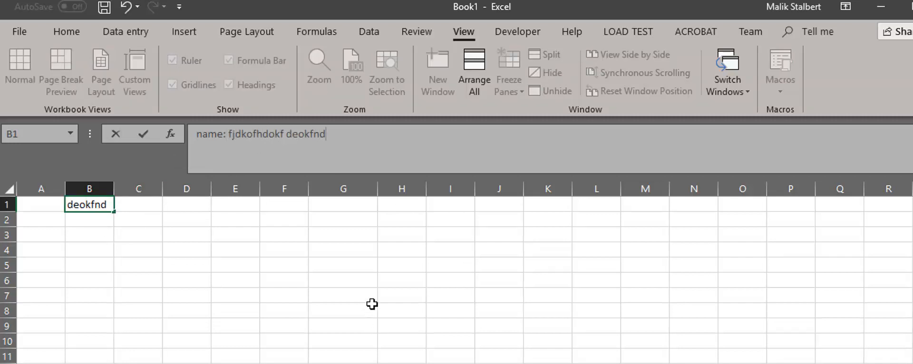
pyautogui.click(372, 305)
# Compare the contents of cells B1 and C1 by selecting each of them in turn
pyautogui.click(76, 205)
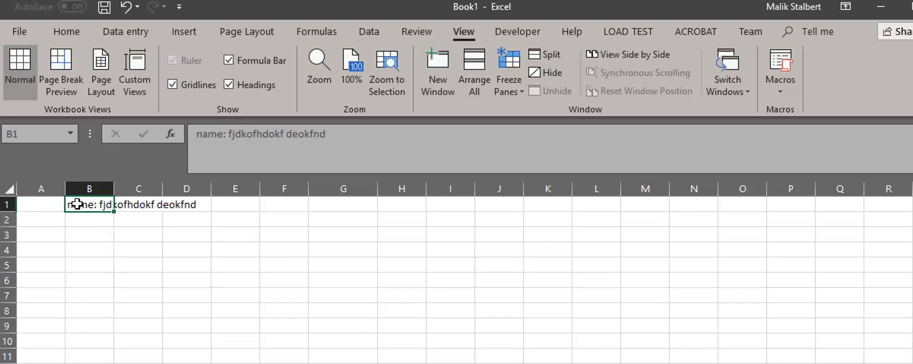
pyautogui.click(142, 209)
pyautogui.click(81, 205)
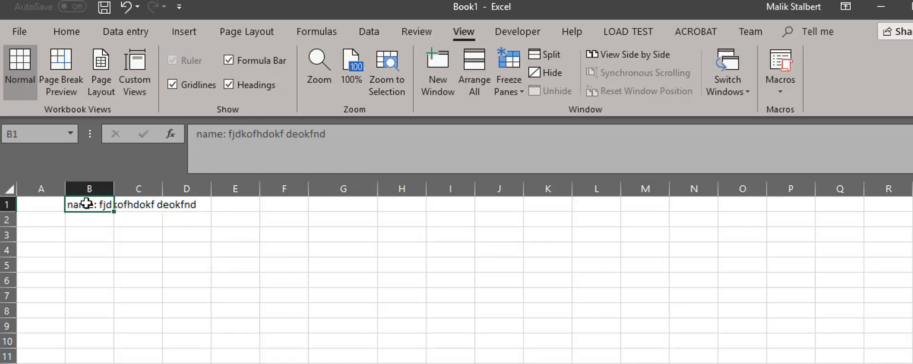
pyautogui.click(161, 204)
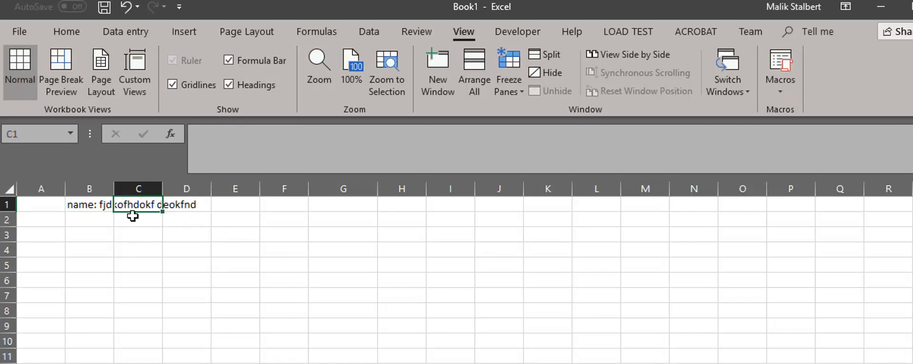
pyautogui.click(93, 209)
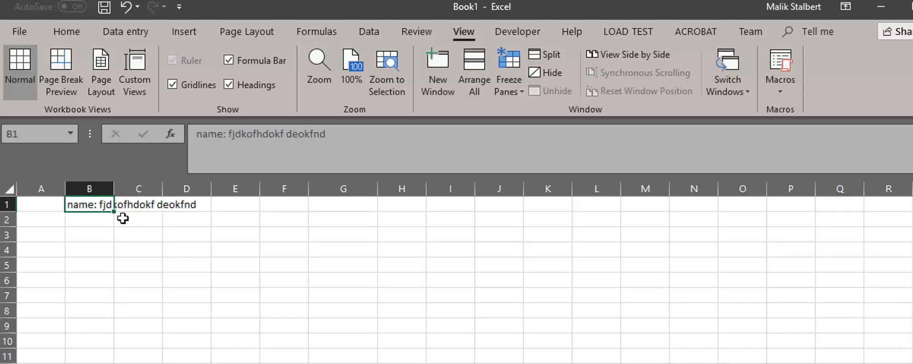
# Enter the sample text dfdfdkfjbdilfbfklbdl;f in cell C1
pyautogui.click(143, 203)
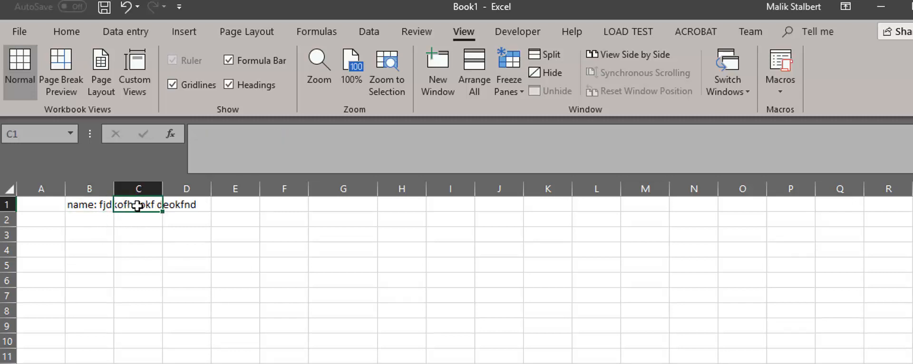
pyautogui.write('dfdfdkfjbdilfbfklbd')
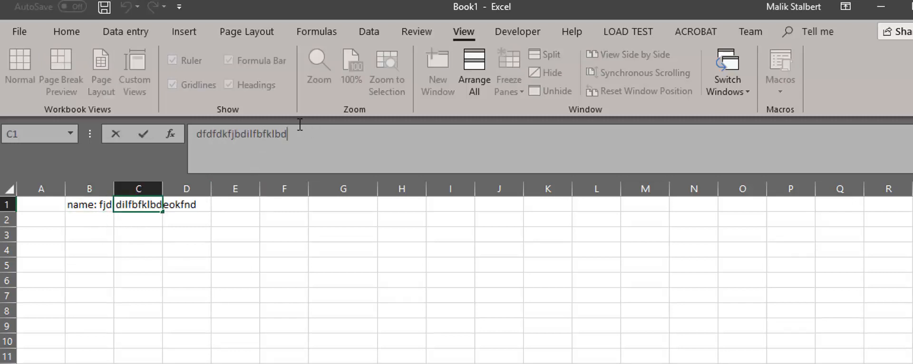
pyautogui.write('l;f')
pyautogui.press('Return')
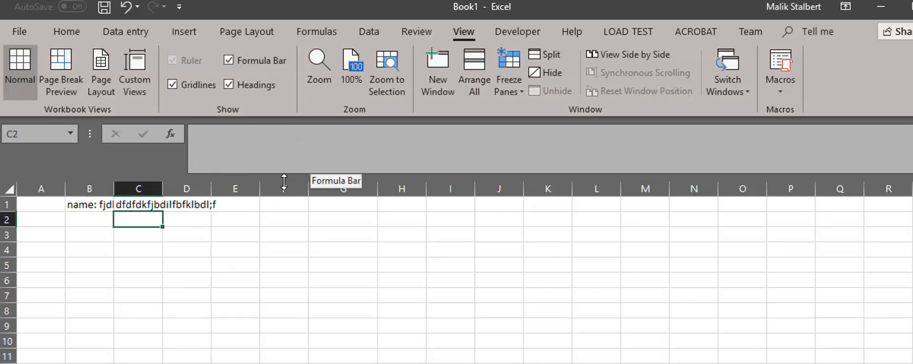
# Select cells C1 and B1 alternately to compare their full contents with what the narrow columns show
pyautogui.click(127, 205)
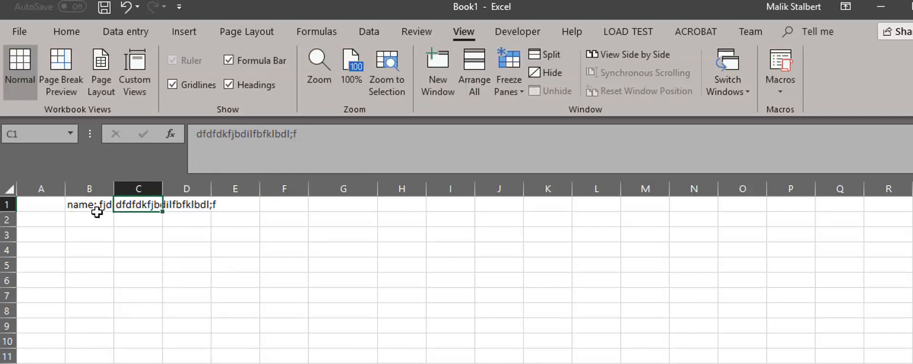
pyautogui.moveTo(97, 212); pyautogui.dragTo(93, 205)
pyautogui.click(157, 207)
pyautogui.click(102, 253)
pyautogui.click(97, 204)
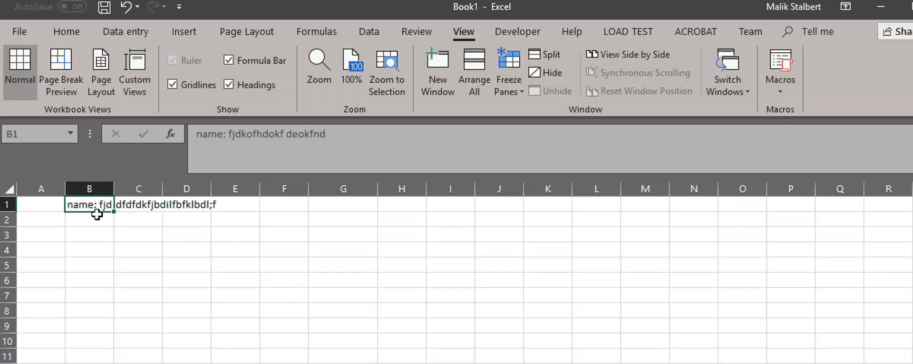
pyautogui.click(91, 186)
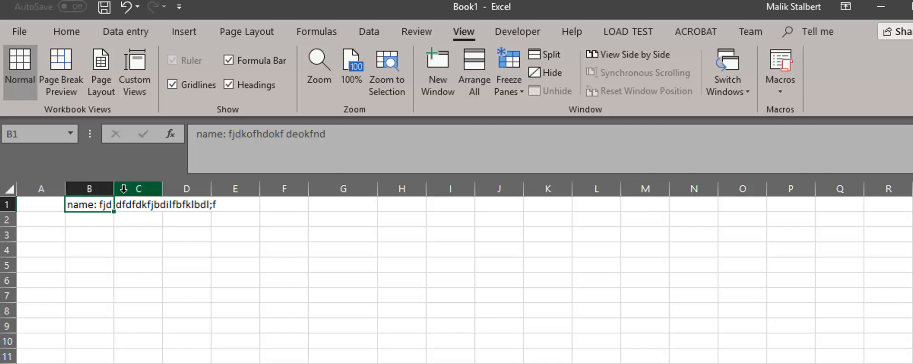
# Widen column B beyond the length of the text in B1, and undo the widening
pyautogui.moveTo(114, 191); pyautogui.dragTo(253, 191)
pyautogui.click(183, 233)
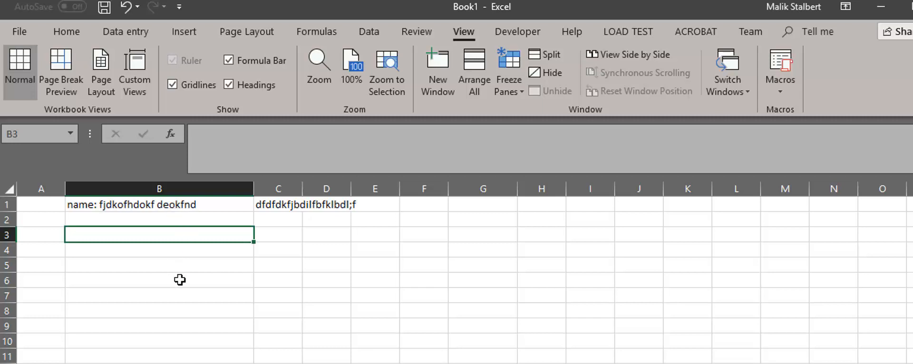
pyautogui.hotkey('ctrl', 'z')
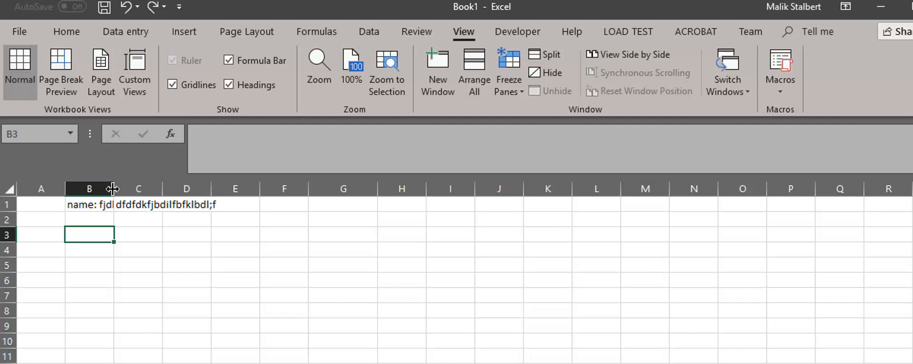
# Widen column B slightly by hand and select cell B1 again
pyautogui.moveTo(113, 189)
pyautogui.mouseDown()
pyautogui.moveTo(135, 189)
pyautogui.moveTo(119, 189)
pyautogui.mouseUp()
pyautogui.click(97, 264)
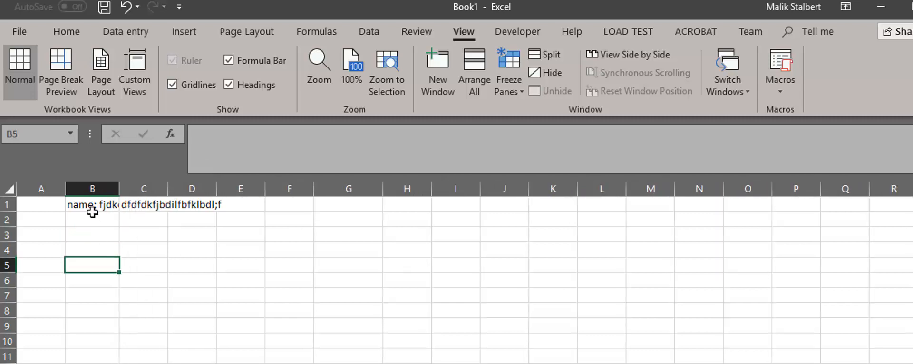
pyautogui.click(74, 206)
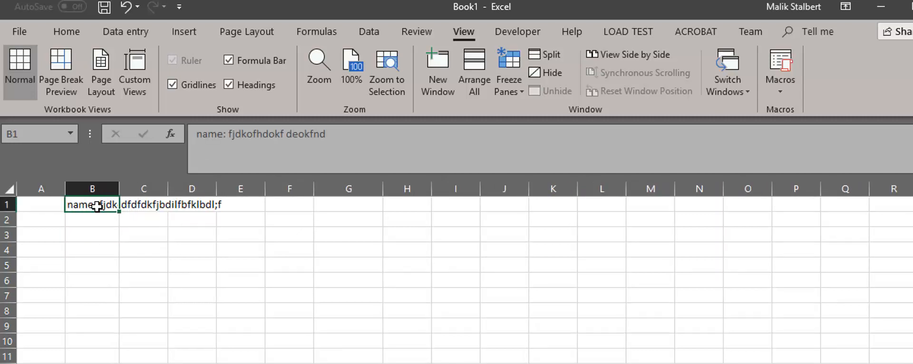
# AutoFit the widths of columns B and C to their contents
pyautogui.doubleClick(119, 189)
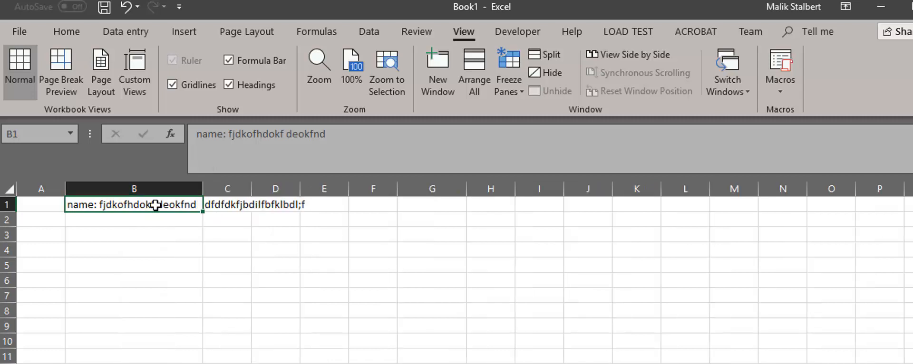
pyautogui.doubleClick(251, 189)
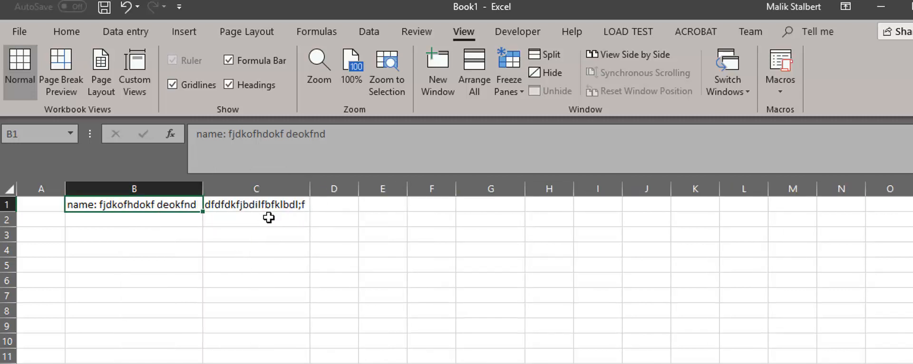
pyautogui.click(251, 262)
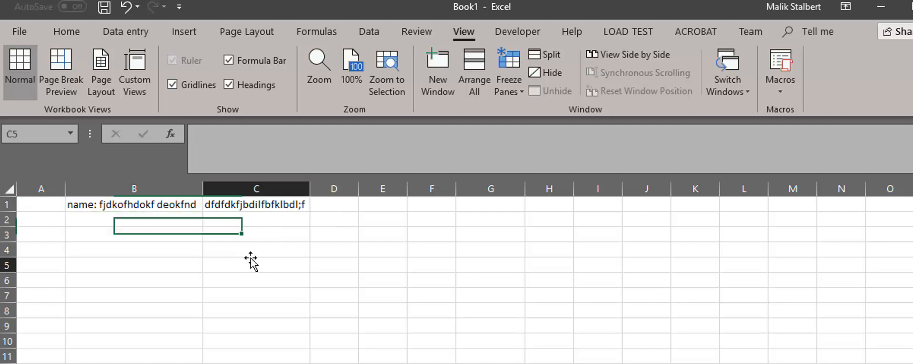
# Format cell B1 with a red font colour and a light blue-gray fill
pyautogui.click(154, 206)
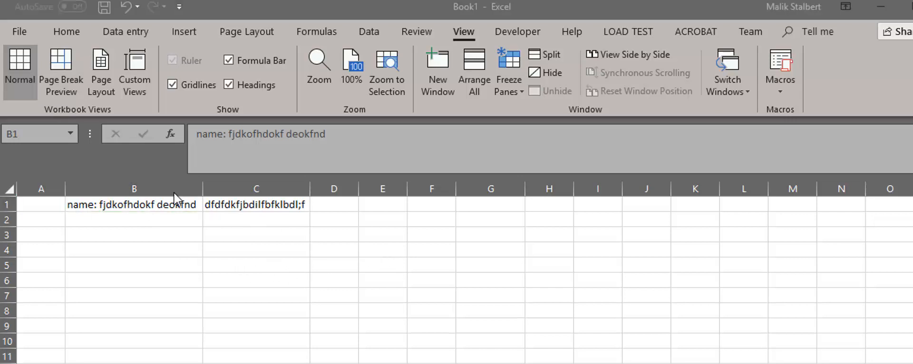
pyautogui.click(162, 208)
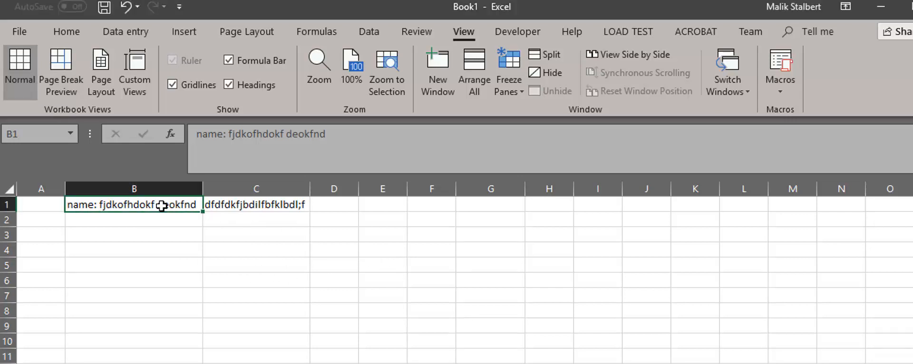
pyautogui.click(64, 31)
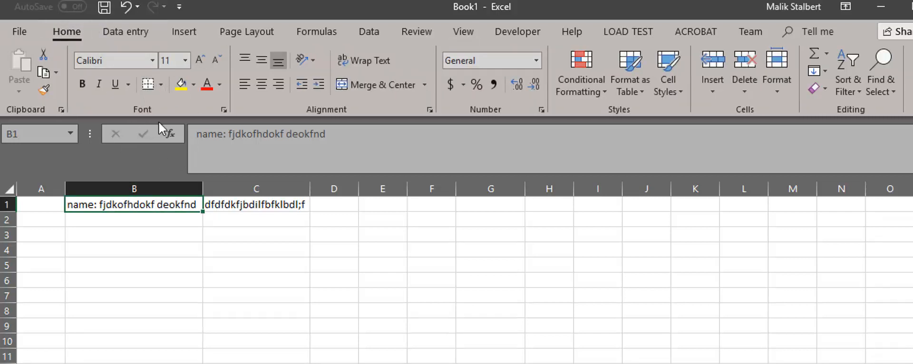
pyautogui.click(209, 84)
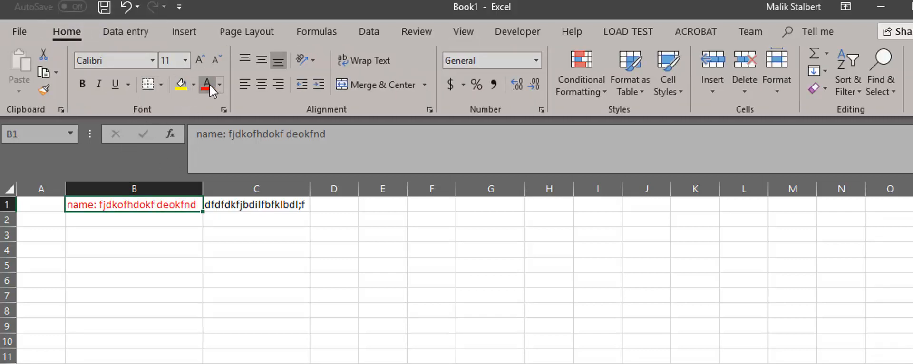
pyautogui.click(193, 86)
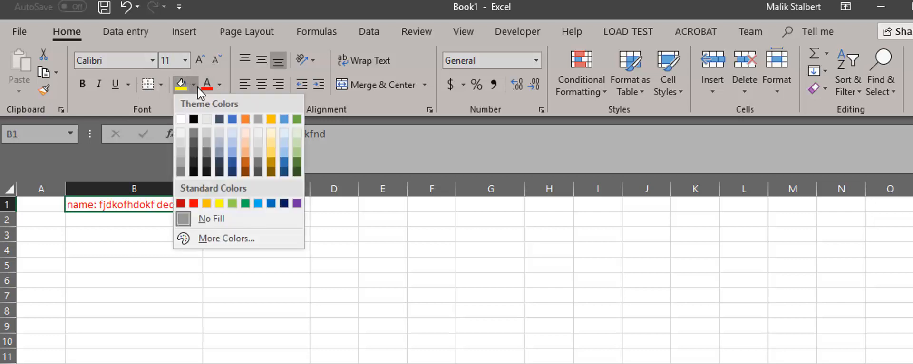
pyautogui.click(221, 147)
# Apply underline, italic and bold to the text in cell B1
pyautogui.click(111, 84)
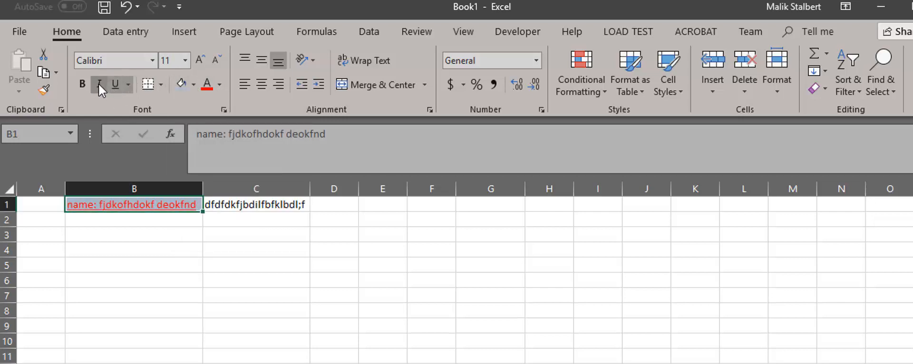
pyautogui.click(99, 84)
pyautogui.click(82, 84)
# Change the font of cell B1 to 28 Days Later and AutoFit column B to the restyled text
pyautogui.click(152, 61)
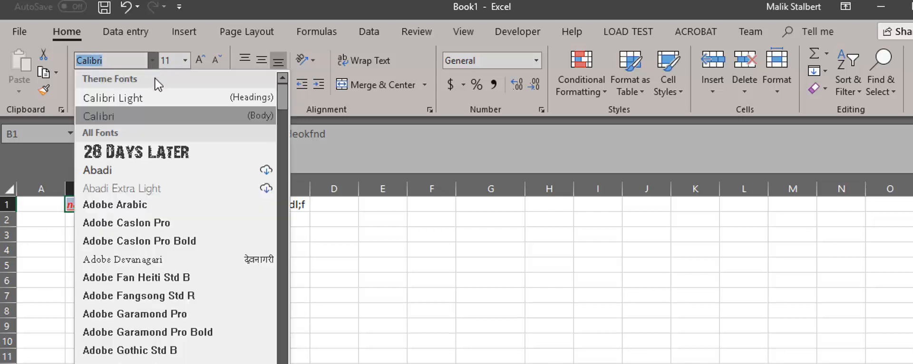
pyautogui.click(157, 150)
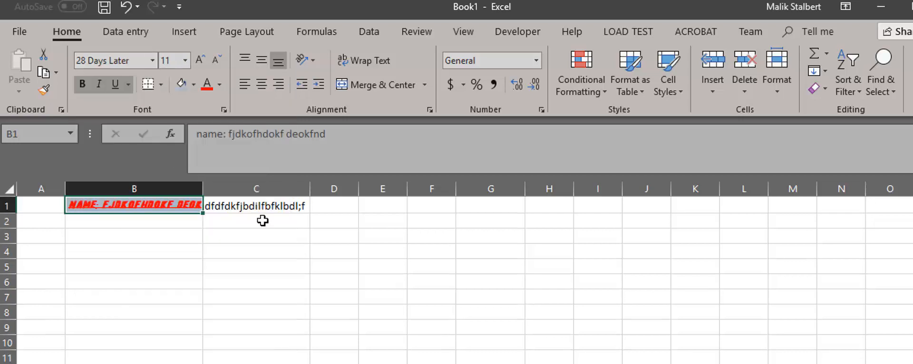
pyautogui.doubleClick(203, 189)
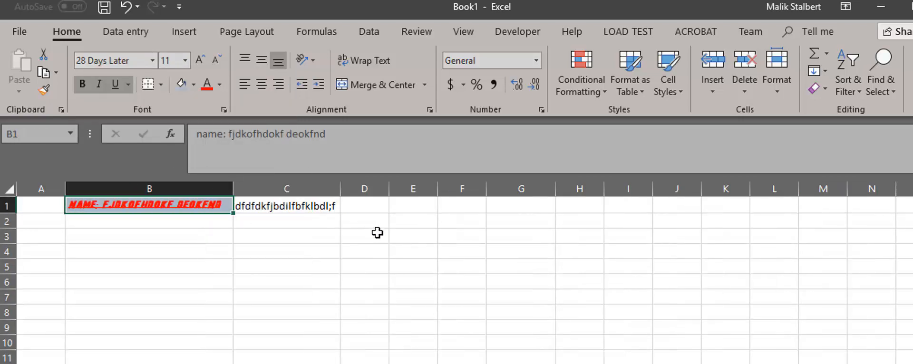
# Merge and center cells B1 and C1, accepting that only the content of B1 is kept
pyautogui.click(290, 256)
pyautogui.click(210, 248)
pyautogui.click(331, 213)
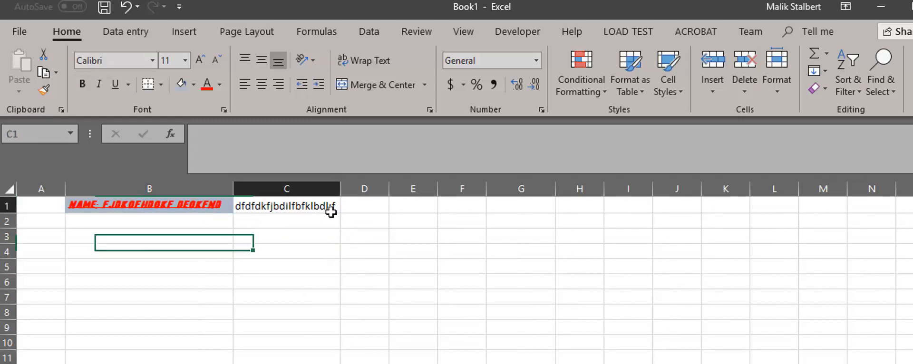
pyautogui.moveTo(193, 208); pyautogui.dragTo(265, 208)
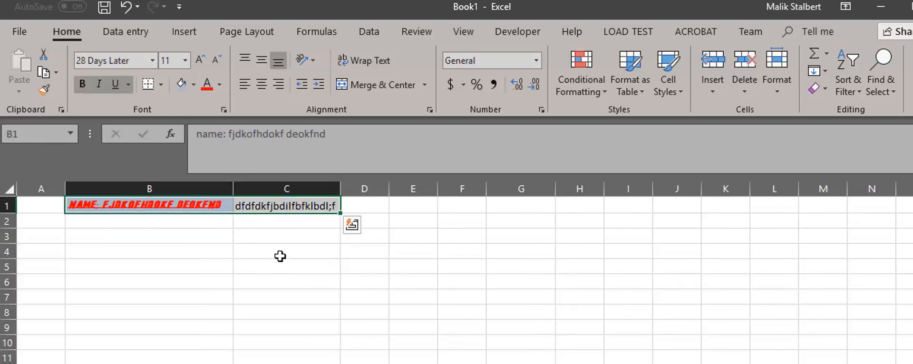
pyautogui.click(197, 250)
pyautogui.moveTo(155, 205); pyautogui.dragTo(281, 207)
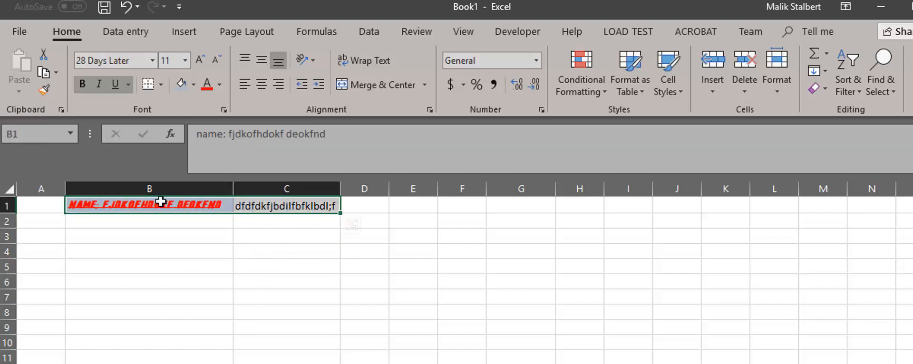
pyautogui.click(366, 84)
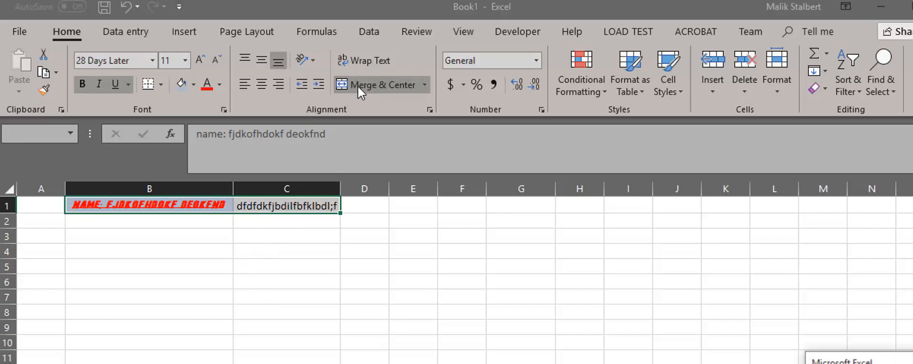
pyautogui.press('Return')
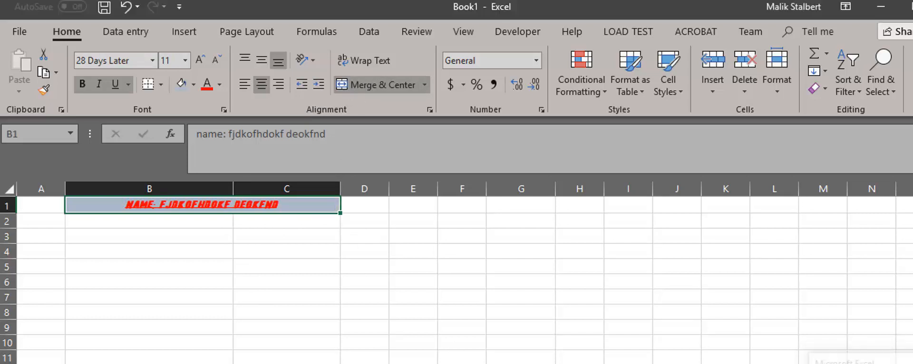
# Examine how the merged cell B1:C1 selects compared with the separate cells beneath it
pyautogui.click(299, 270)
pyautogui.click(258, 208)
pyautogui.click(265, 256)
pyautogui.click(136, 206)
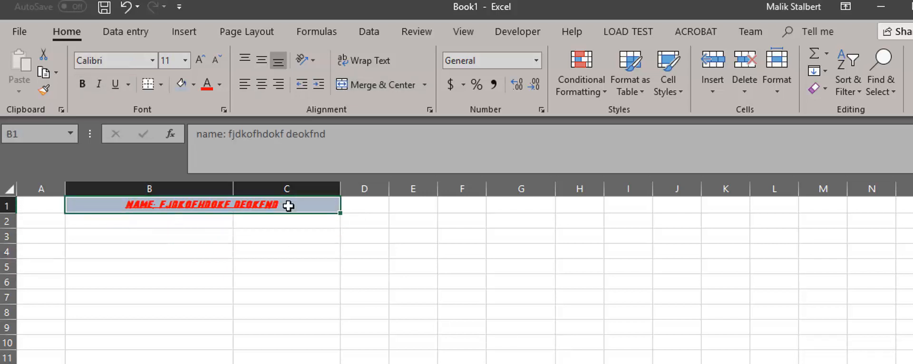
pyautogui.click(291, 238)
pyautogui.moveTo(190, 231); pyautogui.dragTo(265, 221)
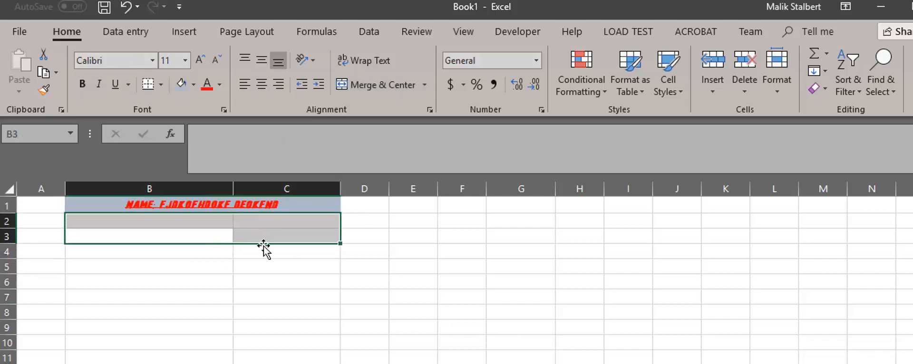
pyautogui.click(257, 279)
# Replace the text in the merged cell B1:C1 with Sheet 1
pyautogui.click(272, 206)
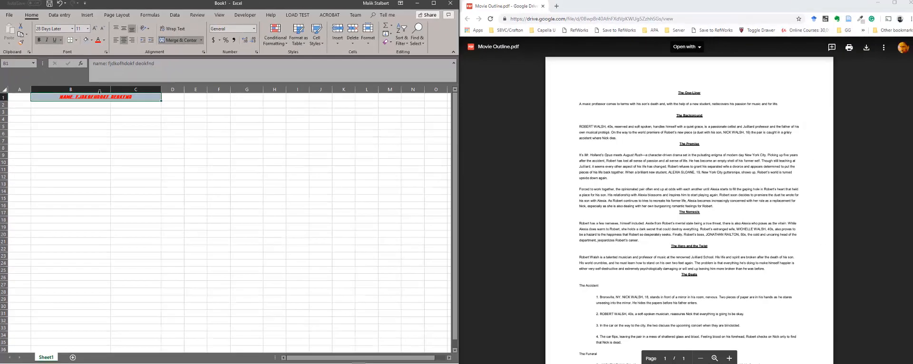
pyautogui.press('Delete')
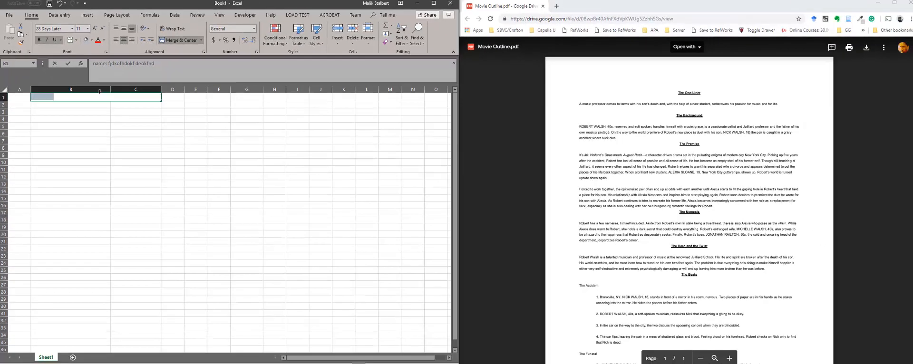
pyautogui.write('Sheet 1')
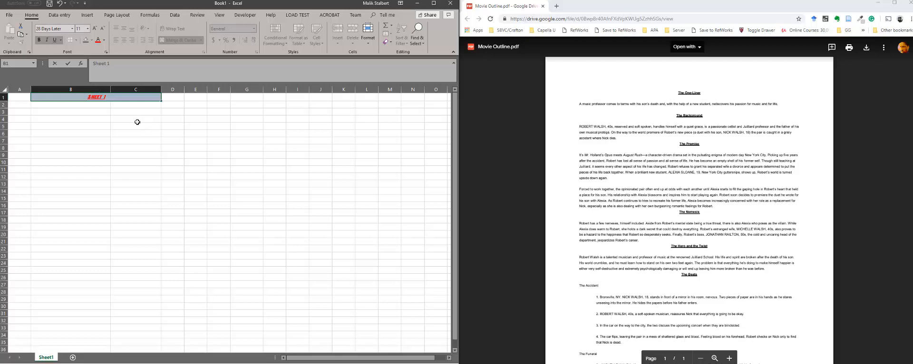
pyautogui.click(137, 122)
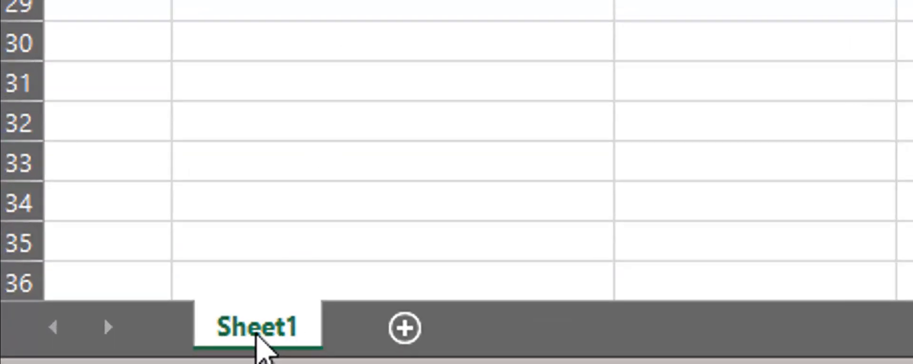
# Rename the worksheet Sheet1 as The open
pyautogui.doubleClick(256, 333)
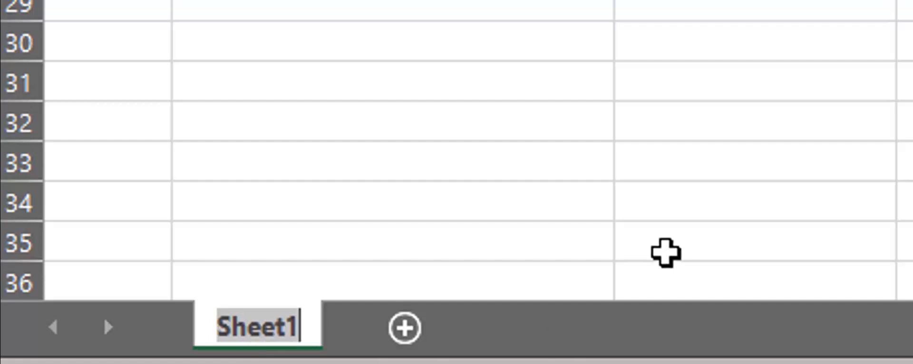
pyautogui.write('The open')
pyautogui.press('Return')
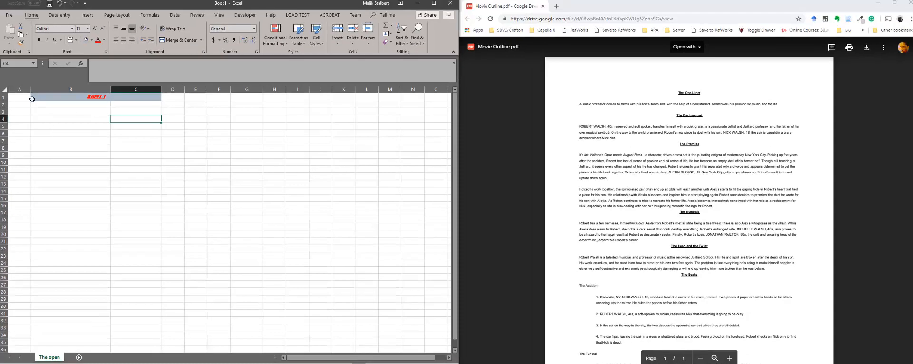
# Fill the range A1:E14 with the current blue-gray fill color
pyautogui.moveTo(33, 98); pyautogui.dragTo(202, 190)
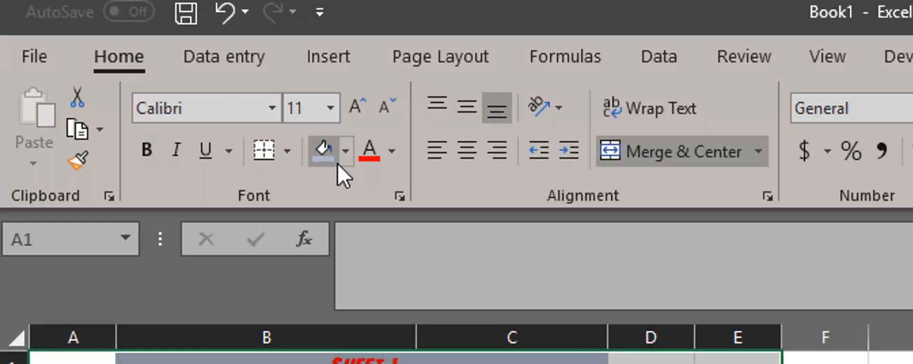
pyautogui.click(331, 154)
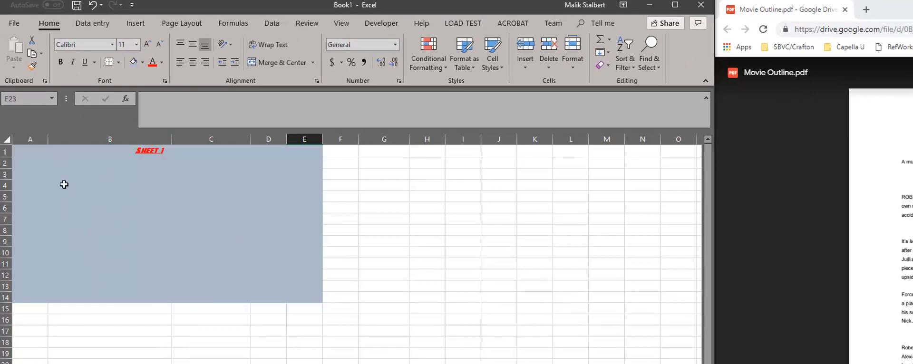
pyautogui.moveTo(16, 150); pyautogui.dragTo(309, 298)
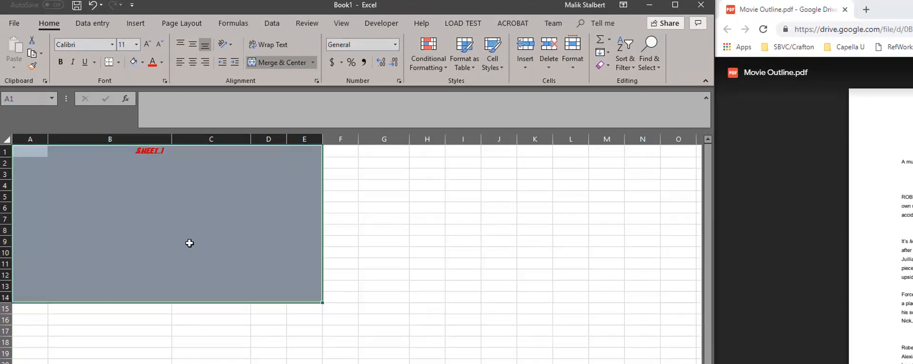
pyautogui.click(177, 260)
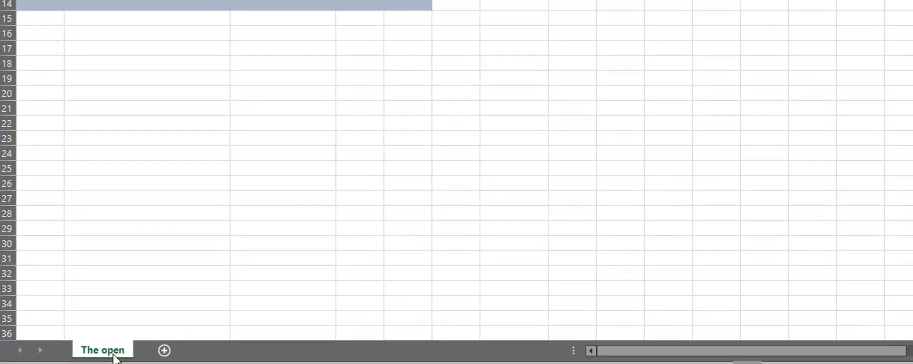
# Create a copy of the worksheet The open at the end of Book1 and compare it with the original
pyautogui.rightClick(112, 355)
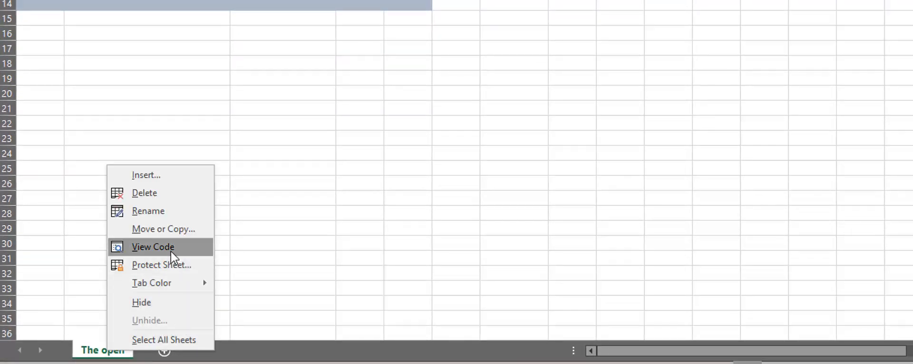
pyautogui.click(180, 228)
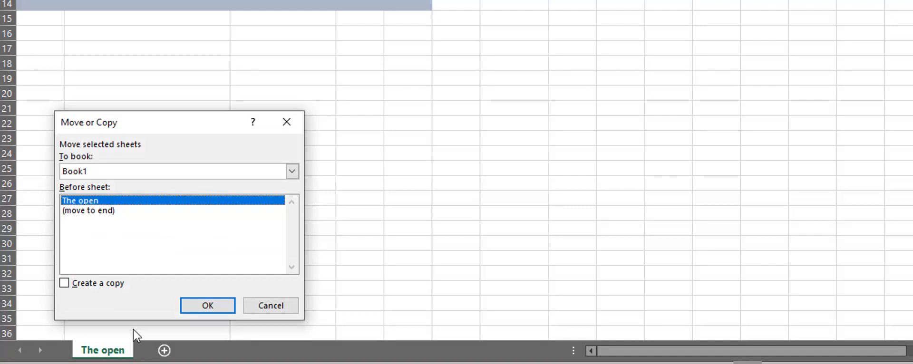
pyautogui.click(75, 286)
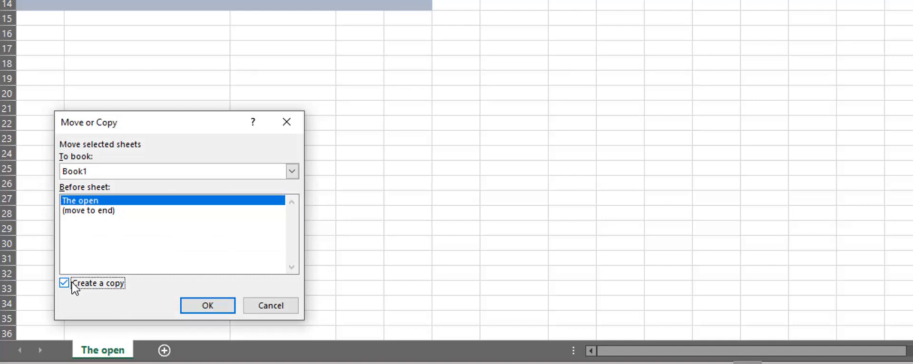
pyautogui.click(93, 212)
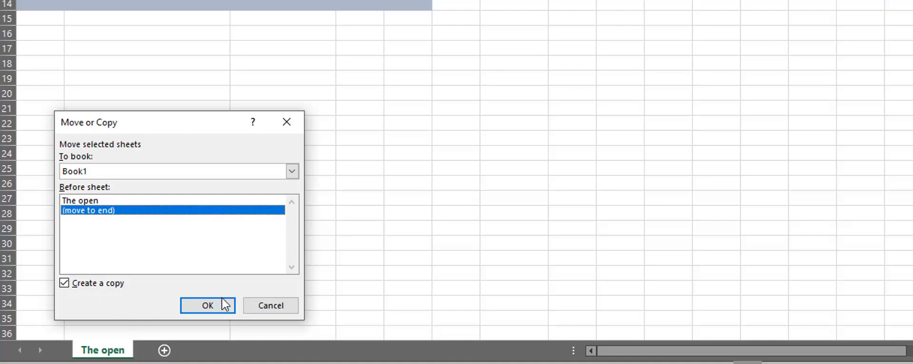
pyautogui.click(222, 312)
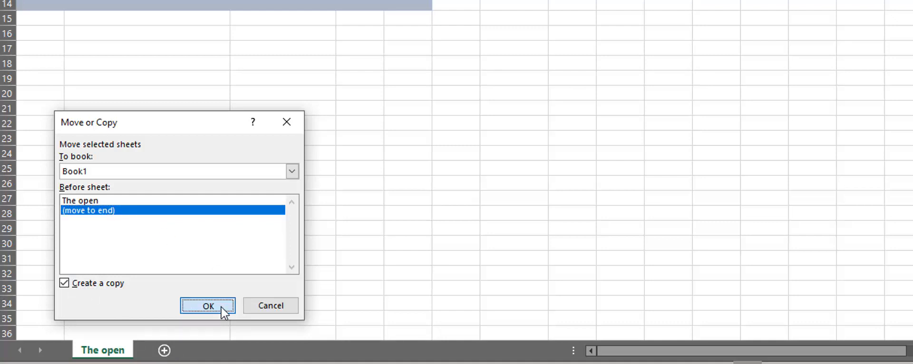
pyautogui.click(101, 350)
pyautogui.click(170, 354)
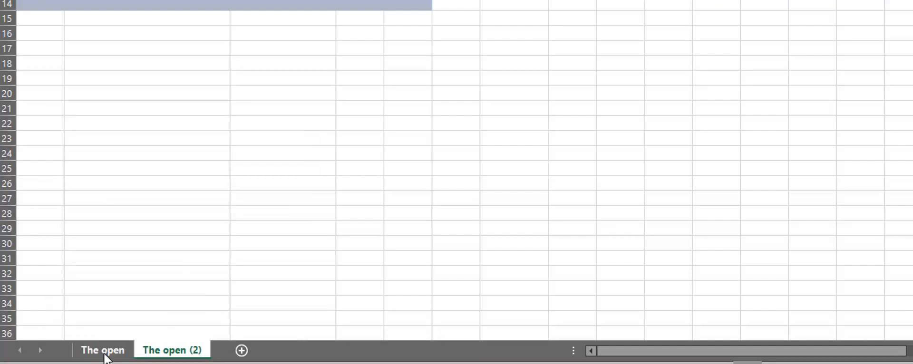
pyautogui.click(106, 354)
pyautogui.click(171, 354)
# Rename the copied worksheet as End
pyautogui.doubleClick(181, 354)
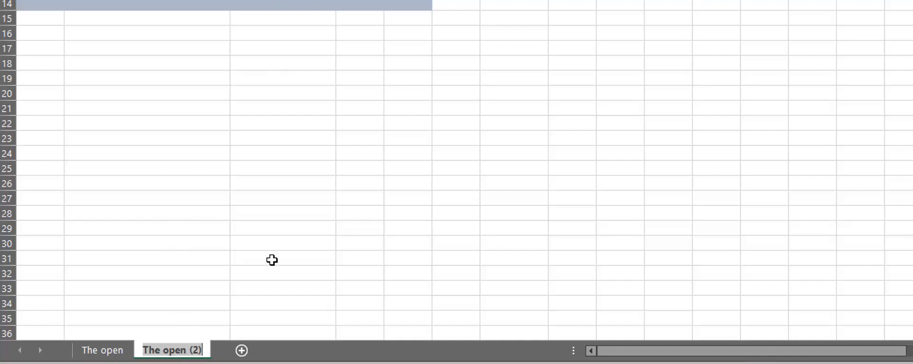
pyautogui.write('The closing')
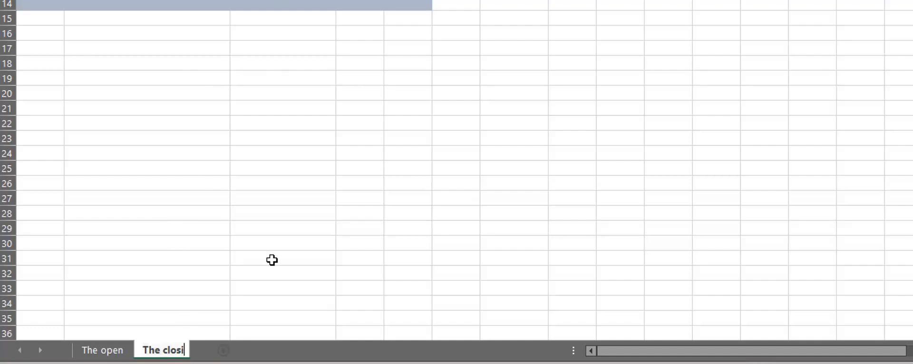
pyautogui.press('BackSpace')
pyautogui.press('BackSpace')
pyautogui.press('BackSpace')
pyautogui.press('BackSpace')
pyautogui.press('BackSpace')
pyautogui.press('BackSpace')
pyautogui.press('BackSpace')
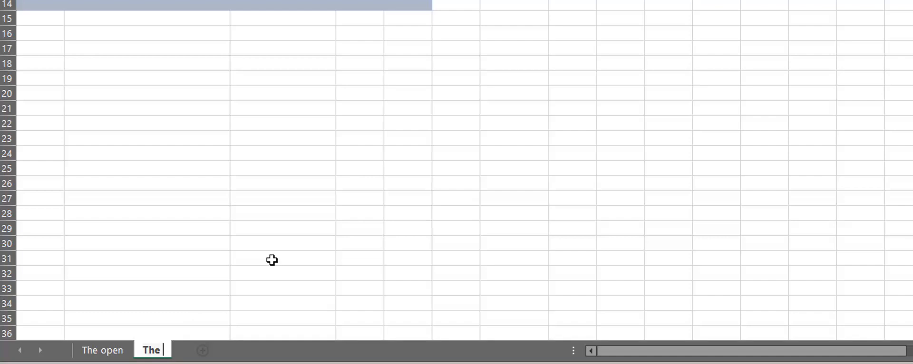
pyautogui.press('BackSpace')
pyautogui.press('BackSpace')
pyautogui.press('BackSpace')
pyautogui.write('End')
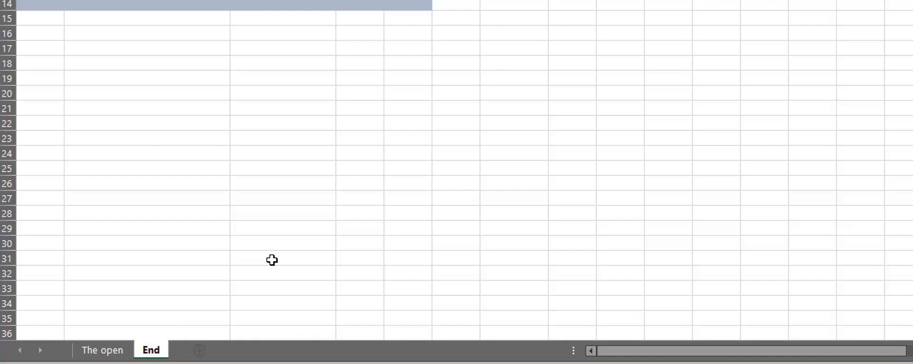
pyautogui.press('Return')
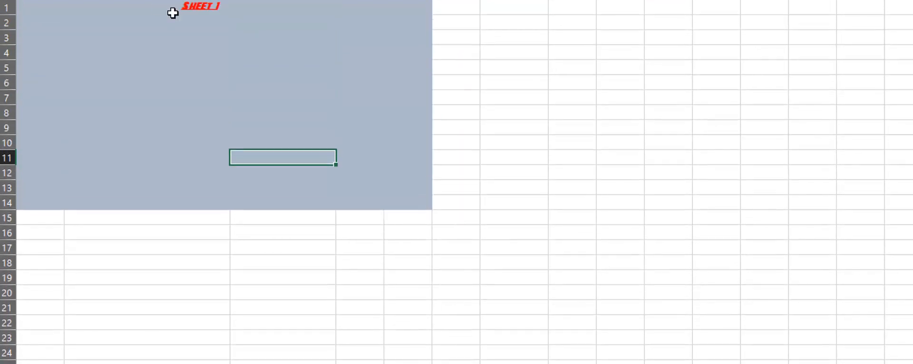
# Replace the text in merged cell B1:C1 on the End sheet with wwljkdo downdo wnd[op [ and compare it with The open
pyautogui.click(206, 67)
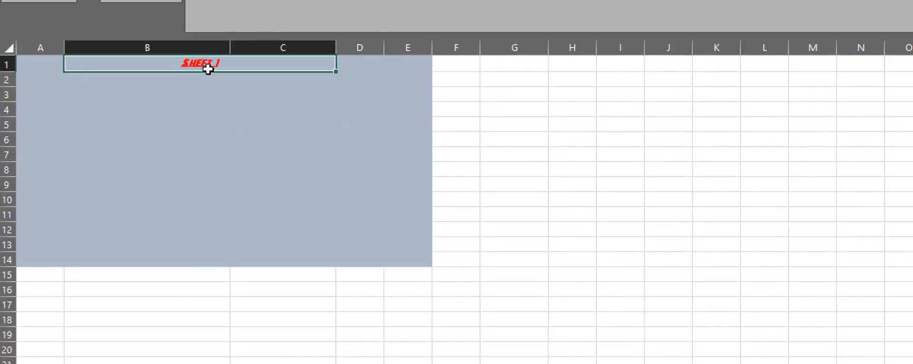
pyautogui.write('wwljkdo downdo wnd[op ]')
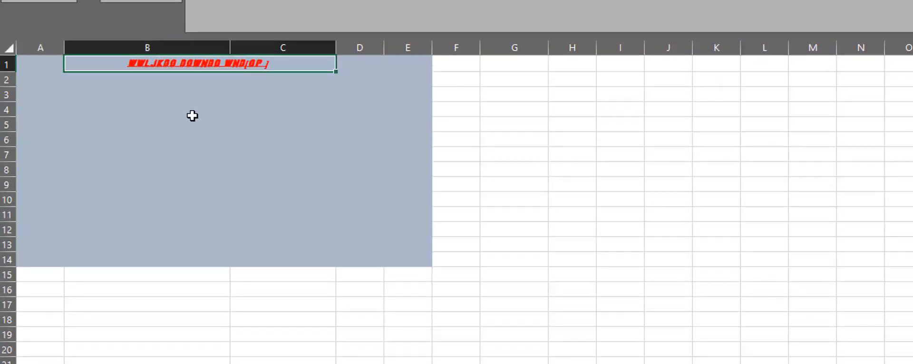
pyautogui.press('Return')
pyautogui.moveTo(408, 199); pyautogui.dragTo(408, 187)
pyautogui.click(62, 359)
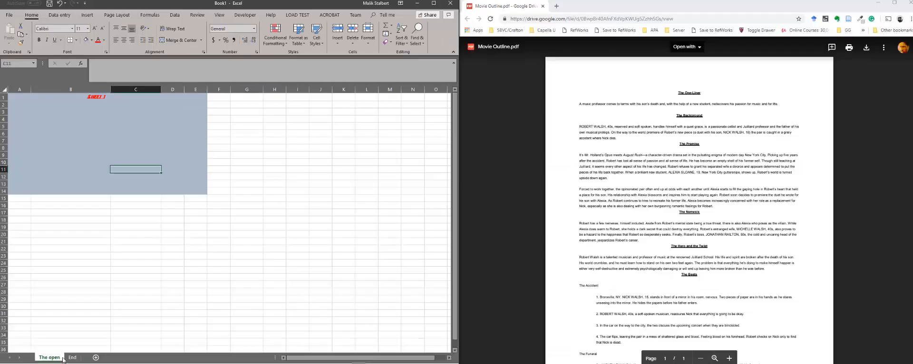
pyautogui.click(75, 360)
pyautogui.click(56, 359)
# Create a new blank workbook
pyautogui.click(15, 18)
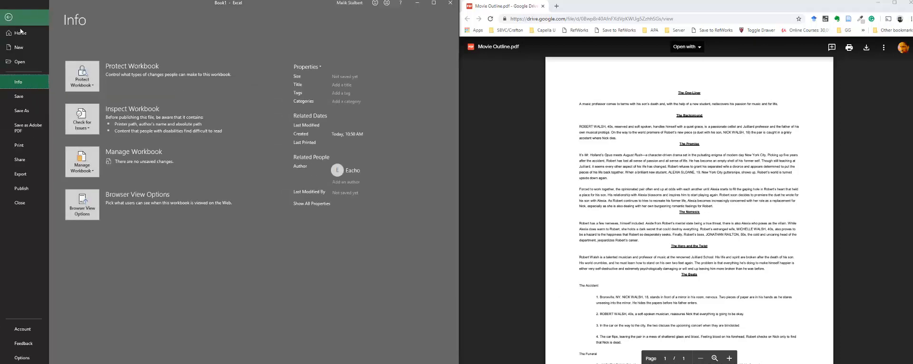
pyautogui.click(27, 51)
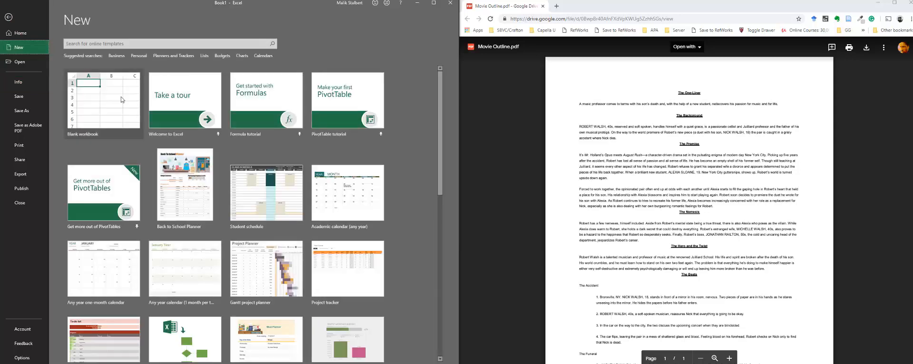
pyautogui.click(103, 102)
# Close Book1 without saving its changes and reposition the new workbook's window
pyautogui.click(35, 124)
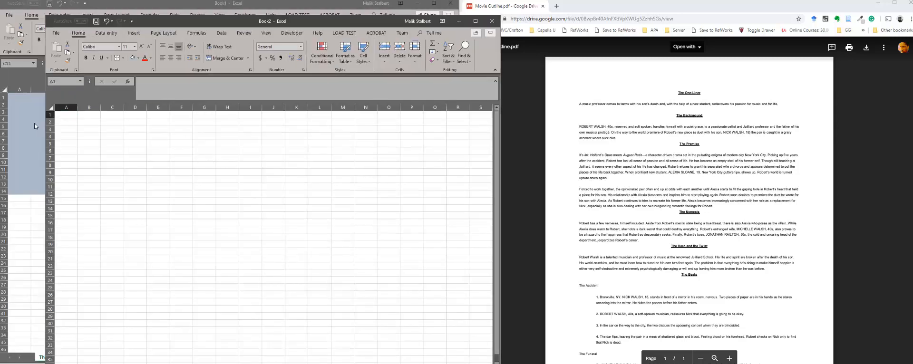
pyautogui.click(450, 3)
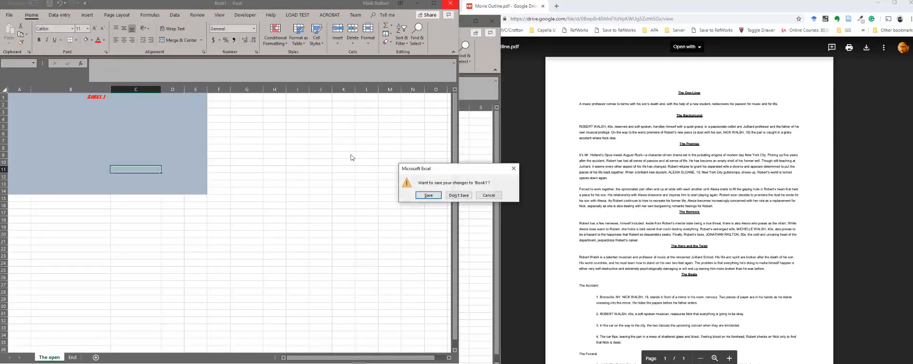
pyautogui.click(459, 196)
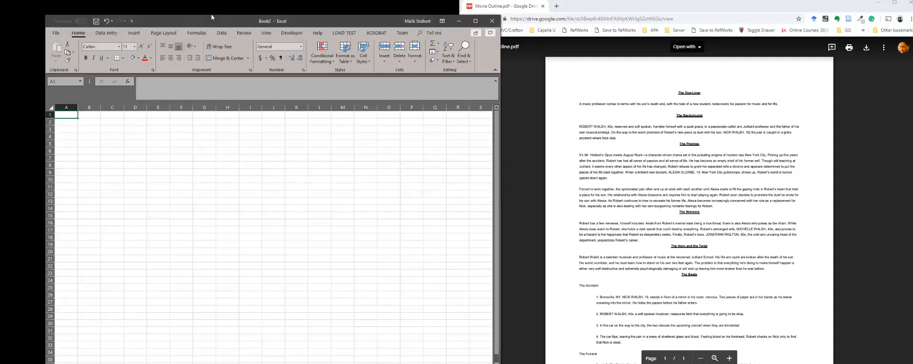
pyautogui.moveTo(212, 17); pyautogui.dragTo(184, 12)
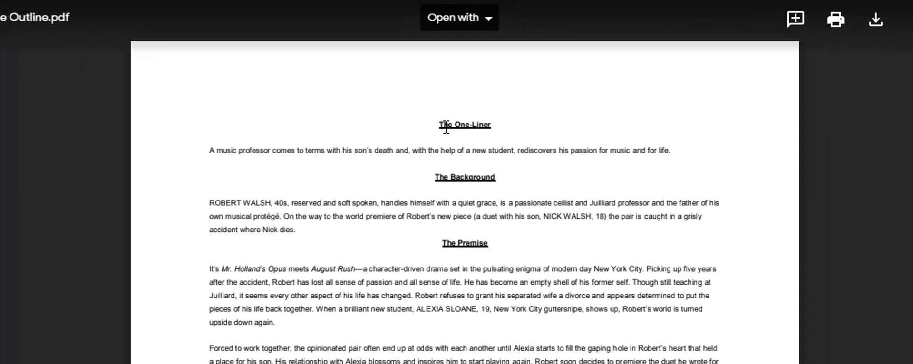
# Rename Sheet1 of the new workbook as The One-Liner, matching the first heading in the movie outline
pyautogui.moveTo(678, 94); pyautogui.dragTo(699, 93)
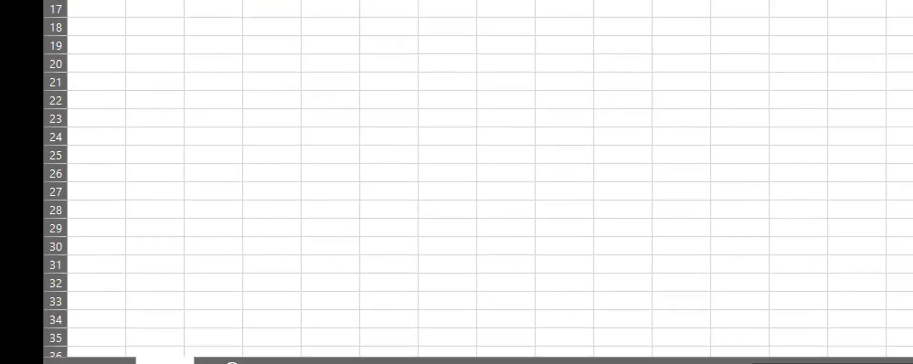
pyautogui.doubleClick(170, 363)
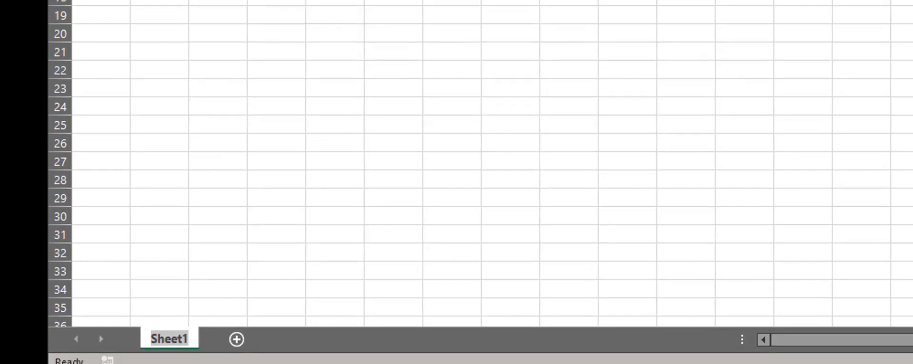
pyautogui.click(288, 145)
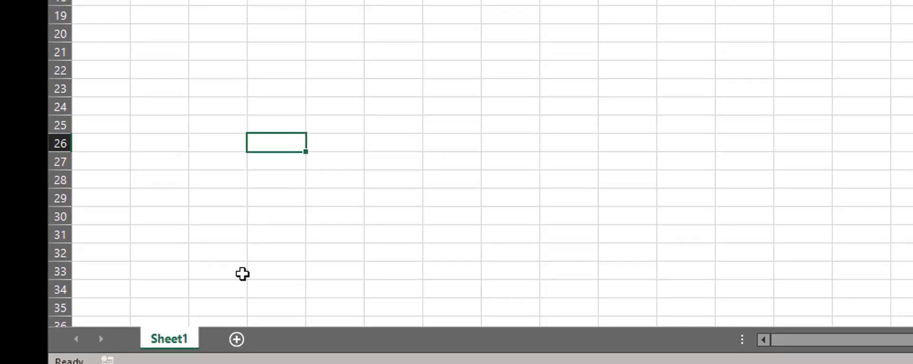
pyautogui.doubleClick(170, 339)
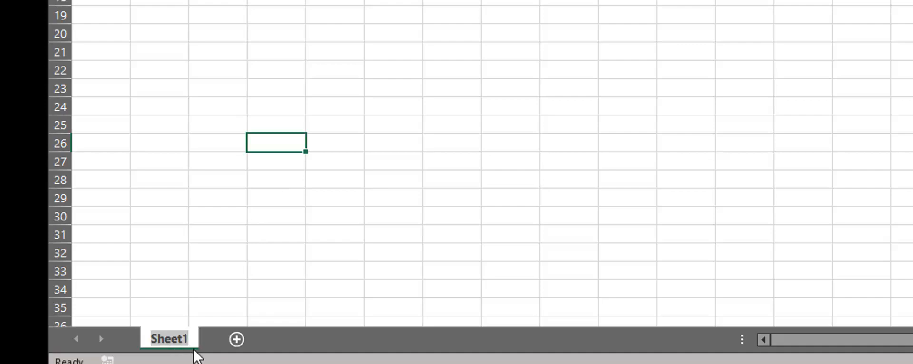
pyautogui.write('The One-Liner')
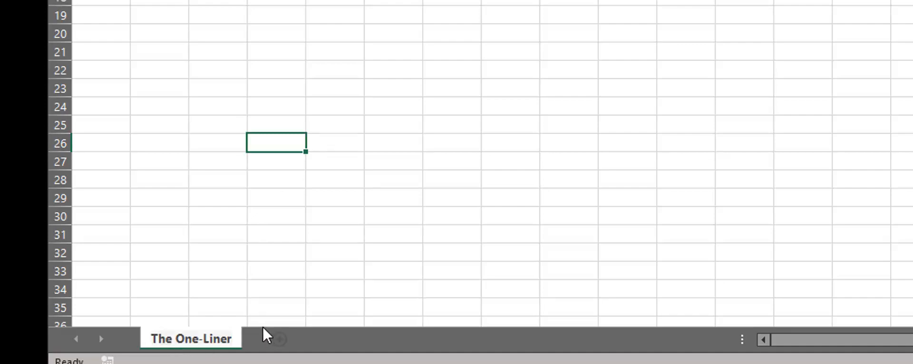
pyautogui.press('Return')
pyautogui.click(379, 336)
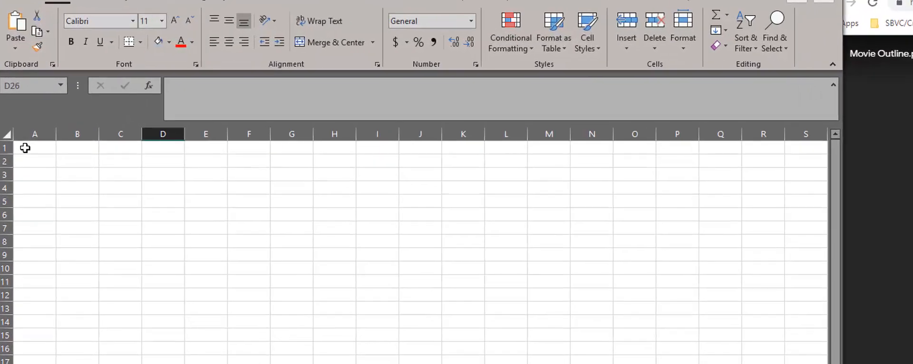
# Apply thick outside borders to the range A1:K1
pyautogui.moveTo(40, 97); pyautogui.dragTo(132, 112)
pyautogui.moveTo(296, 194); pyautogui.dragTo(479, 147)
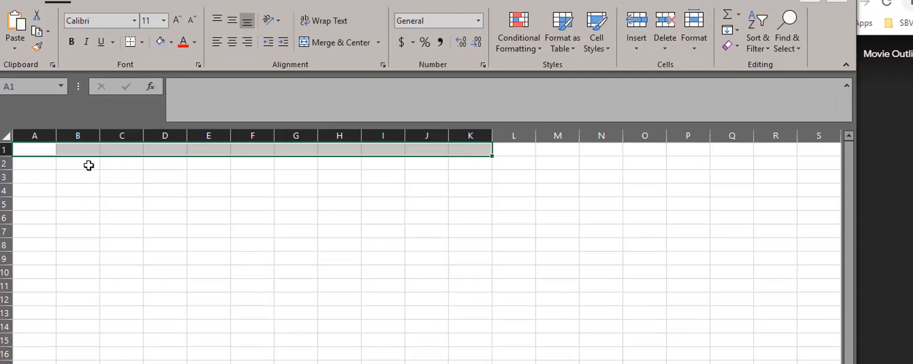
pyautogui.click(142, 45)
pyautogui.click(96, 64)
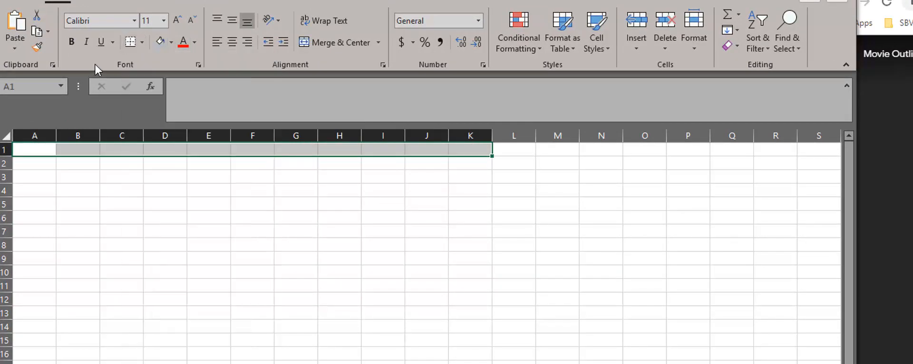
pyautogui.click(142, 42)
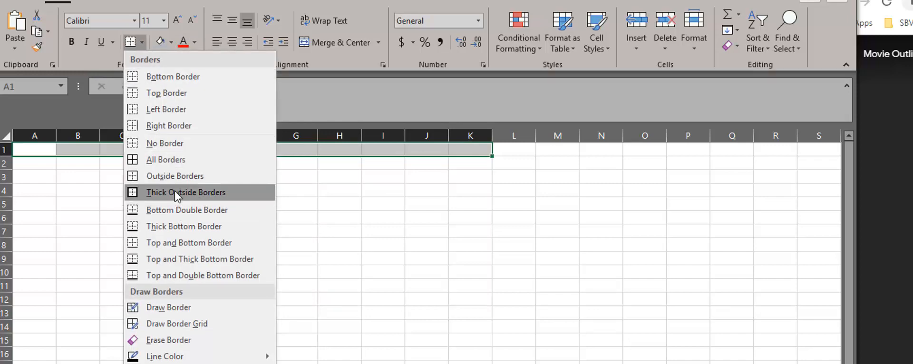
pyautogui.click(175, 195)
# Fill the bordered range A1:K1 with the current blue-gray color
pyautogui.click(164, 59)
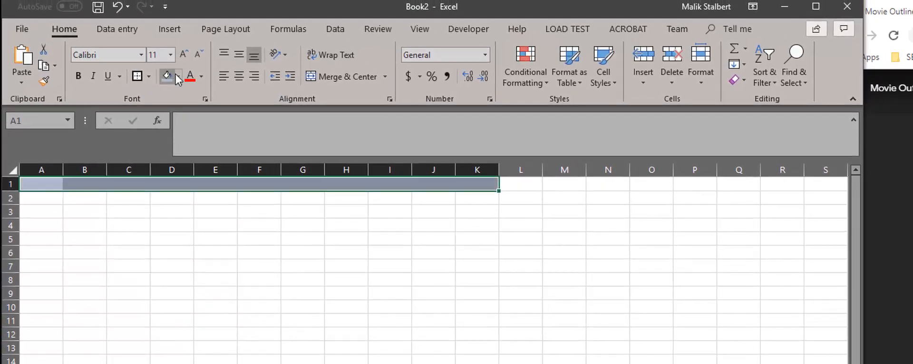
pyautogui.click(188, 253)
pyautogui.click(188, 184)
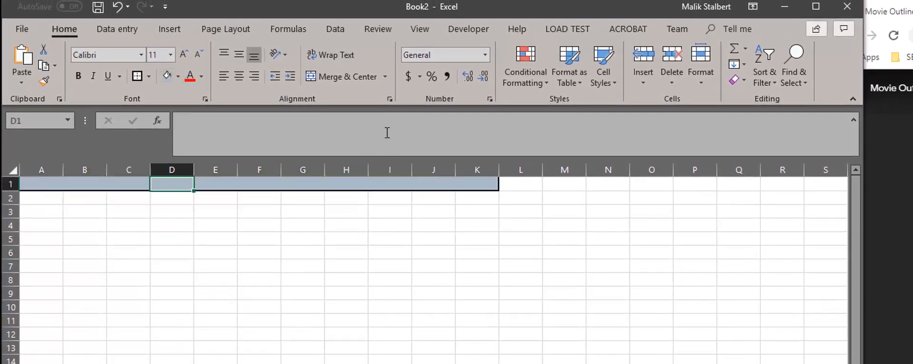
# Merge and center the range A1:K1 and enter the title The One-Liner in it
pyautogui.moveTo(41, 183); pyautogui.dragTo(480, 184)
pyautogui.click(320, 75)
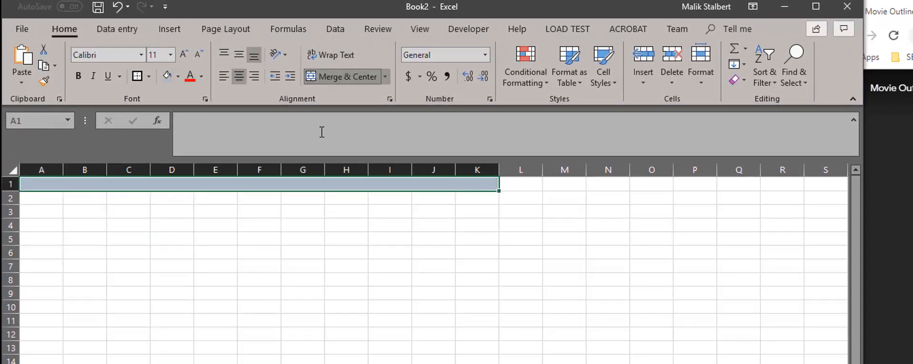
pyautogui.click(274, 332)
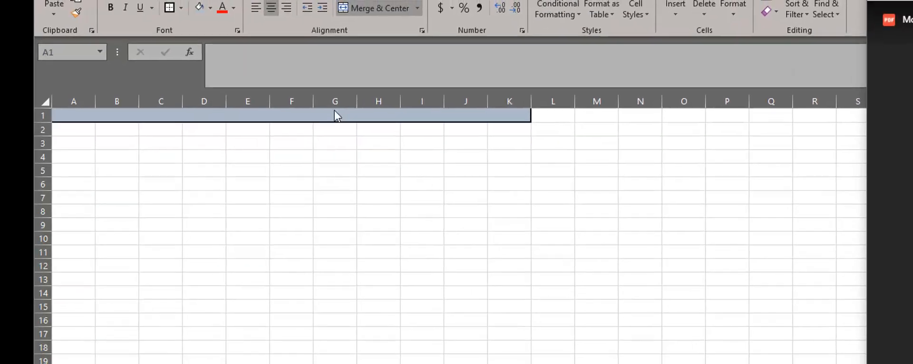
pyautogui.click(338, 115)
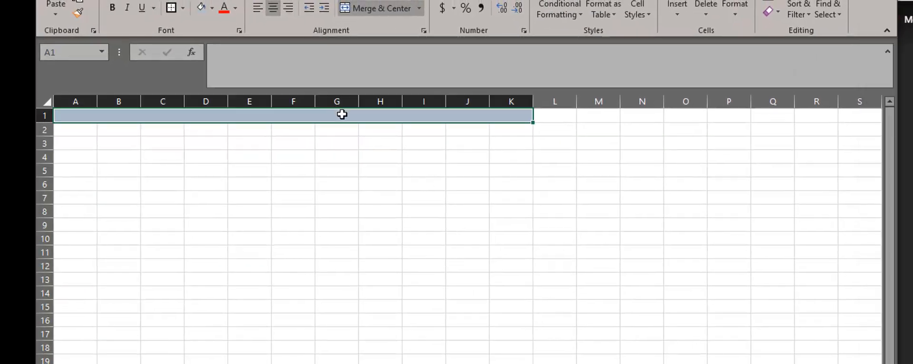
pyautogui.write('The ')
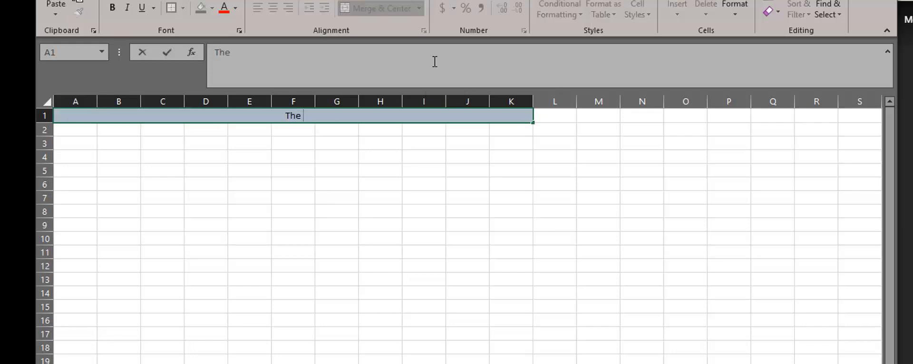
pyautogui.write('One-Liner')
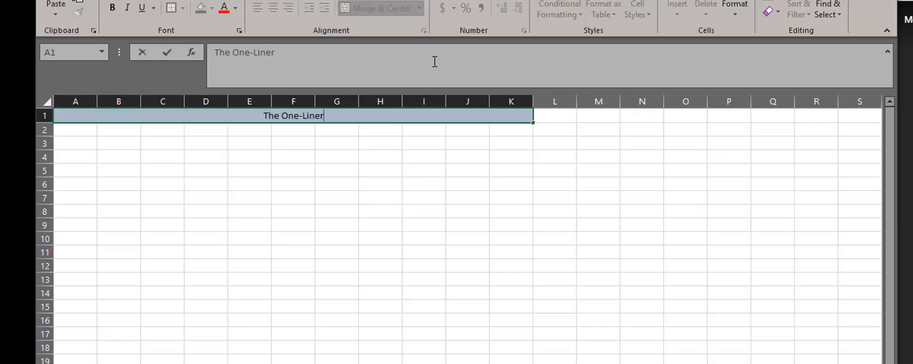
pyautogui.moveTo(453, 143); pyautogui.dragTo(438, 143)
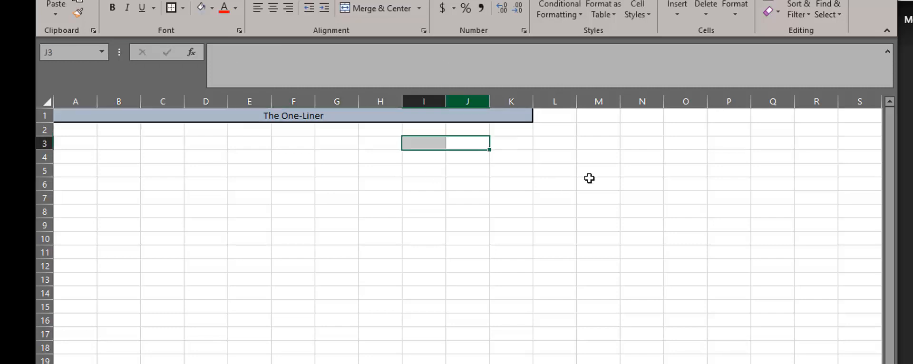
# Make row 1 about four times taller and middle-align the title vertically in its merged cell
pyautogui.click(292, 124)
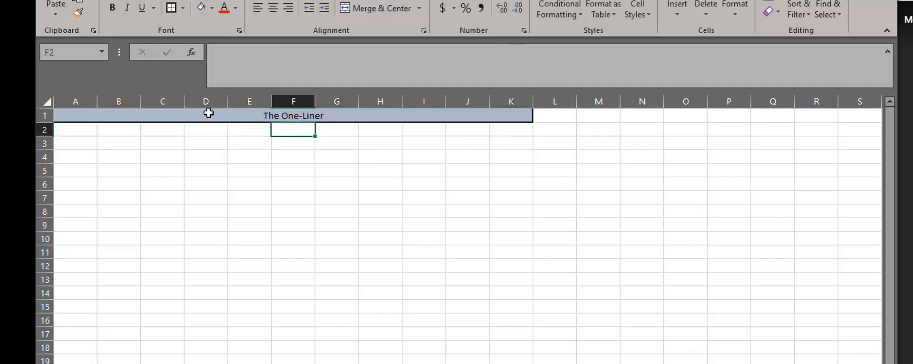
pyautogui.click(277, 115)
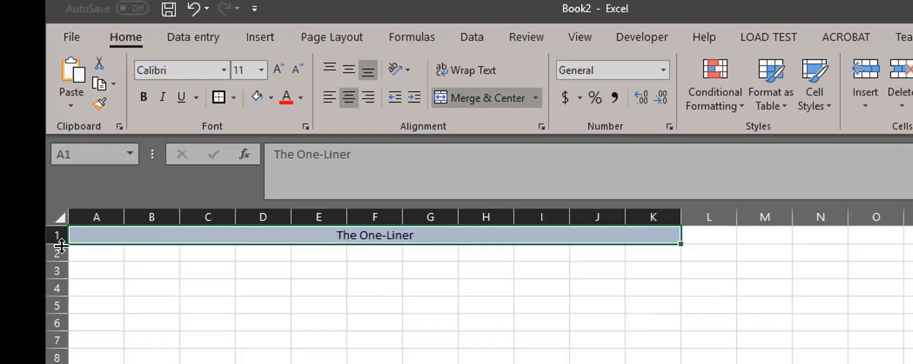
pyautogui.moveTo(48, 123); pyautogui.dragTo(48, 122)
pyautogui.moveTo(59, 244); pyautogui.dragTo(60, 295)
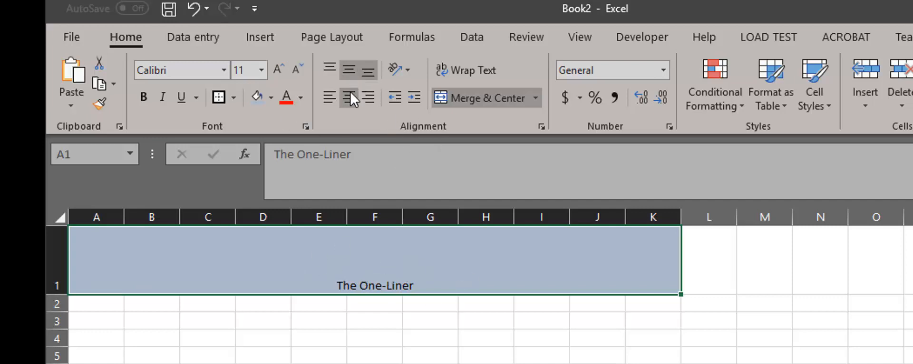
pyautogui.click(349, 70)
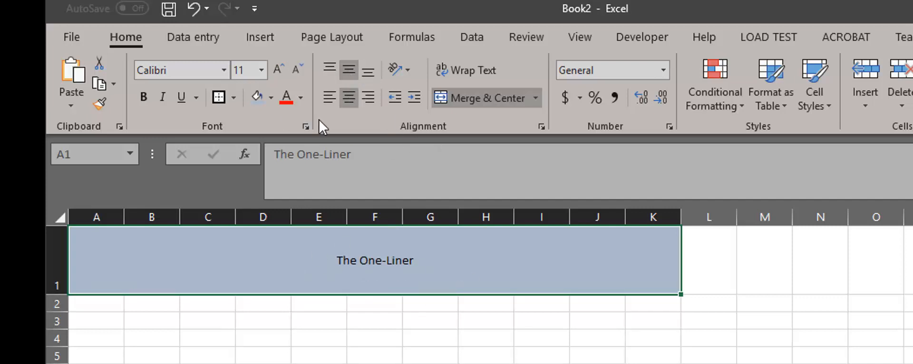
# Format the title in row 1 with the 28 Days Later font at size 28
pyautogui.click(262, 70)
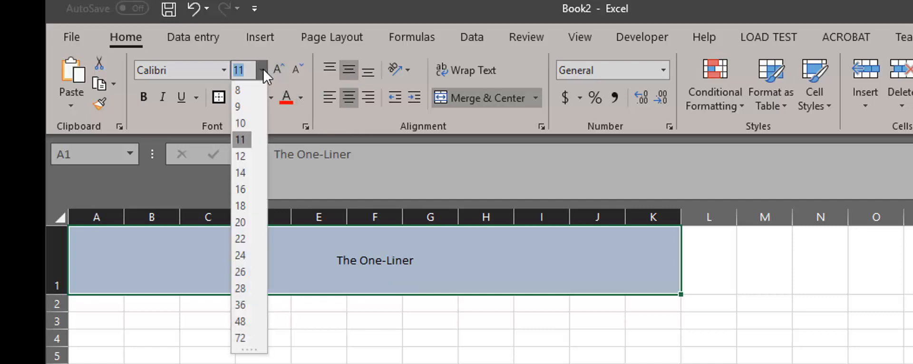
pyautogui.click(241, 288)
pyautogui.click(224, 70)
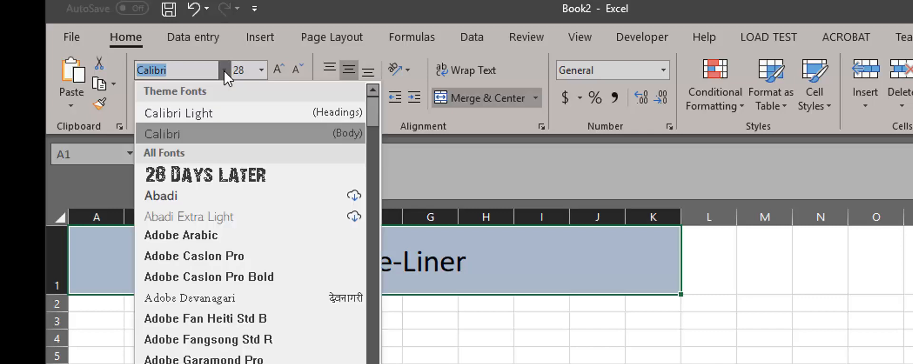
pyautogui.click(218, 178)
pyautogui.click(417, 358)
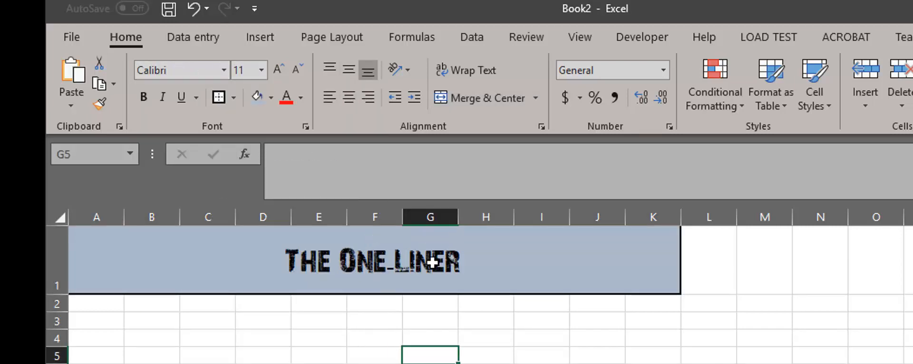
pyautogui.click(496, 320)
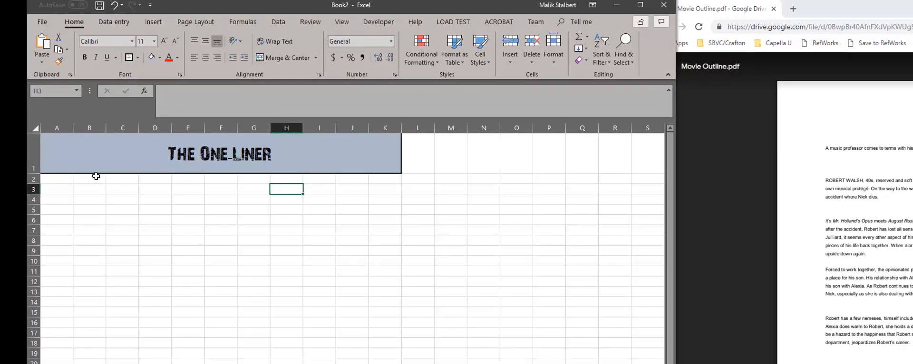
pyautogui.moveTo(75, 179); pyautogui.dragTo(329, 281)
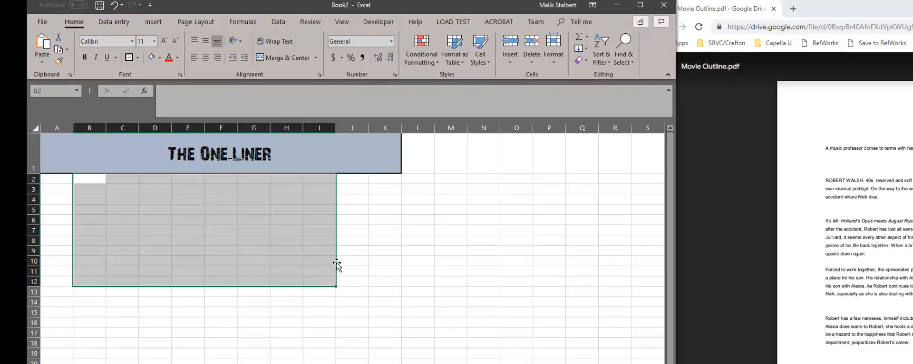
pyautogui.click(378, 193)
pyautogui.moveTo(59, 178); pyautogui.dragTo(345, 338)
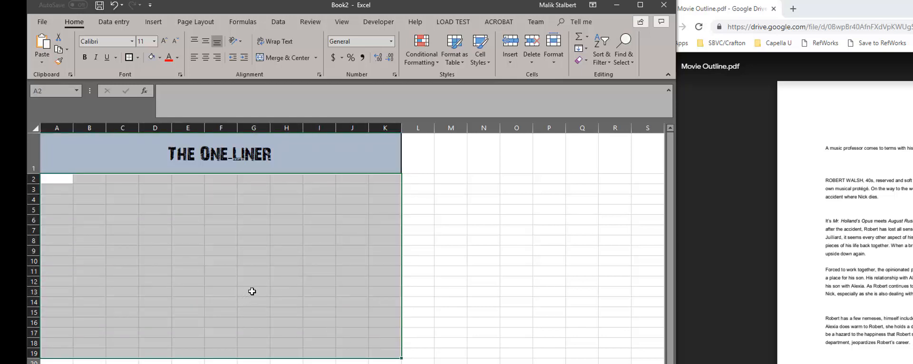
pyautogui.click(234, 290)
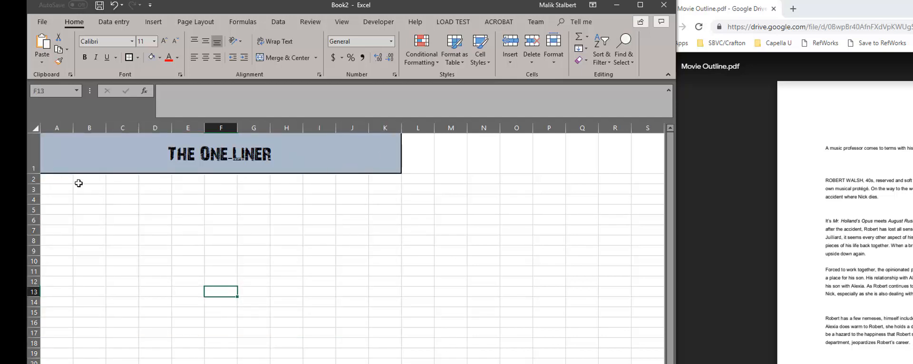
# Merge and center the range A2:K19 below the title and give it a thick outside border
pyautogui.moveTo(56, 178); pyautogui.dragTo(400, 353)
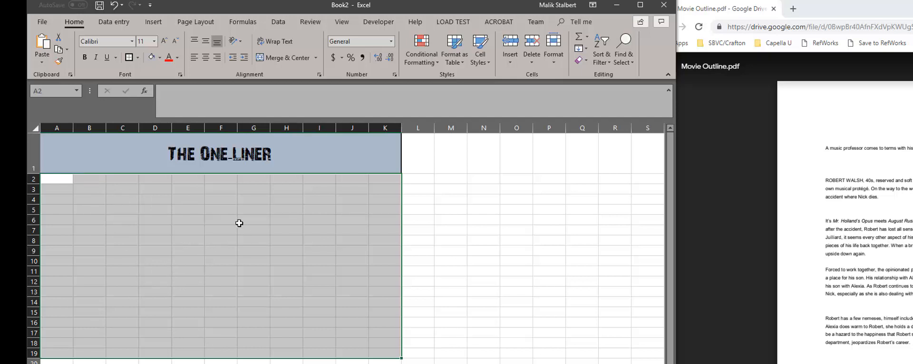
pyautogui.click(279, 57)
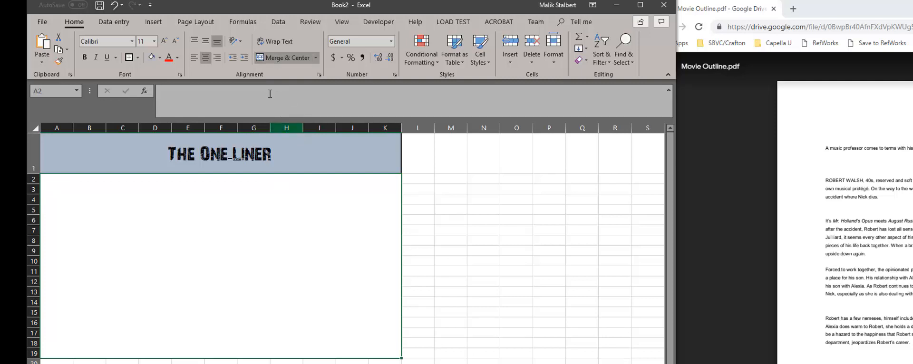
pyautogui.click(129, 58)
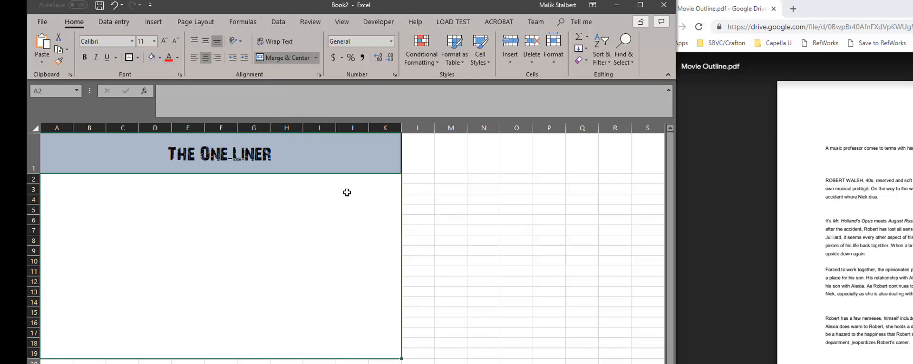
pyautogui.click(433, 201)
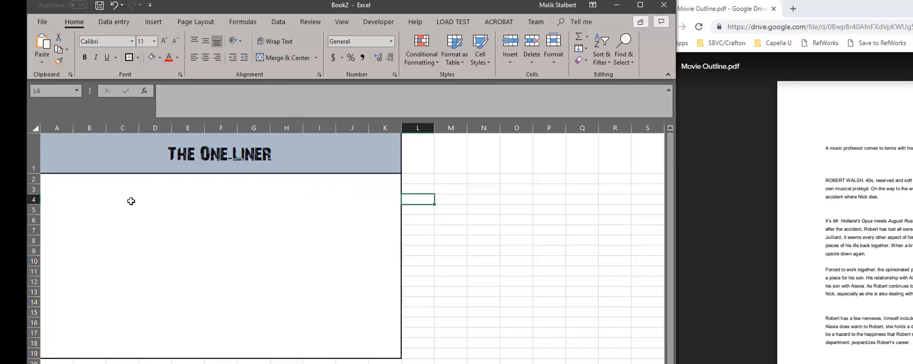
# Copy the sentence under The One-Liner heading from Movie Outline.pdf in the browser into the merged block A2:K19 in Excel
pyautogui.click(219, 206)
pyautogui.write('d')
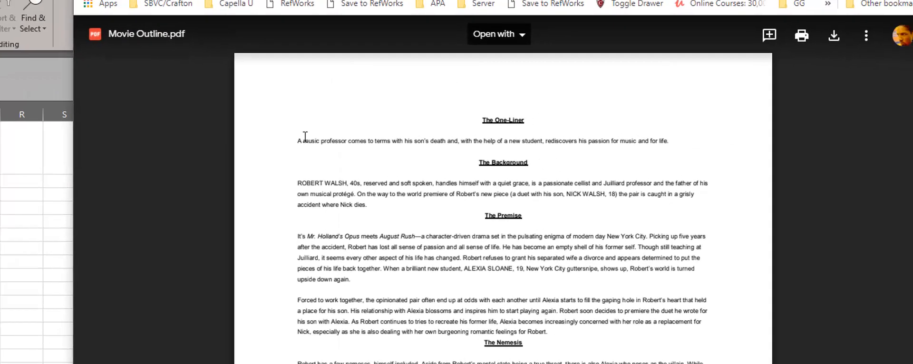
pyautogui.moveTo(333, 141); pyautogui.dragTo(365, 143)
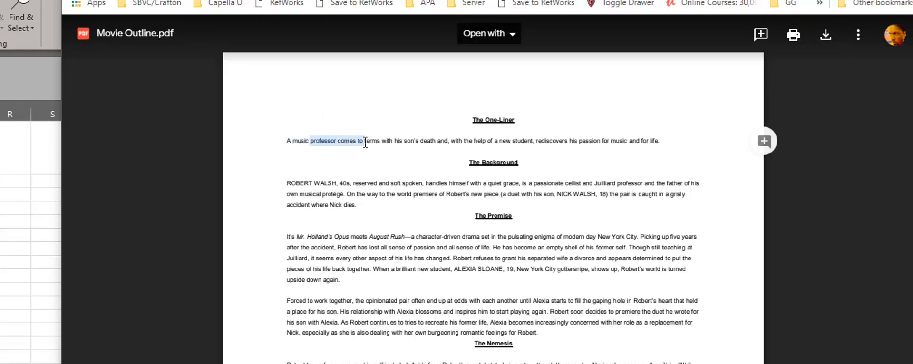
pyautogui.moveTo(289, 141); pyautogui.dragTo(665, 138)
pyautogui.hotkey('ctrl', 'c')
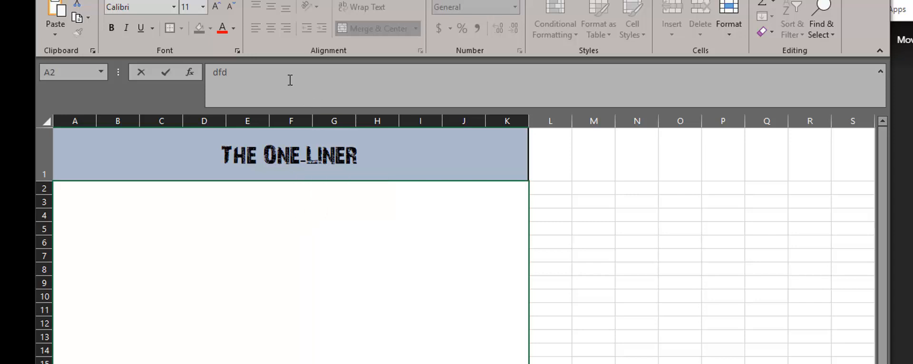
pyautogui.moveTo(290, 80); pyautogui.dragTo(208, 72)
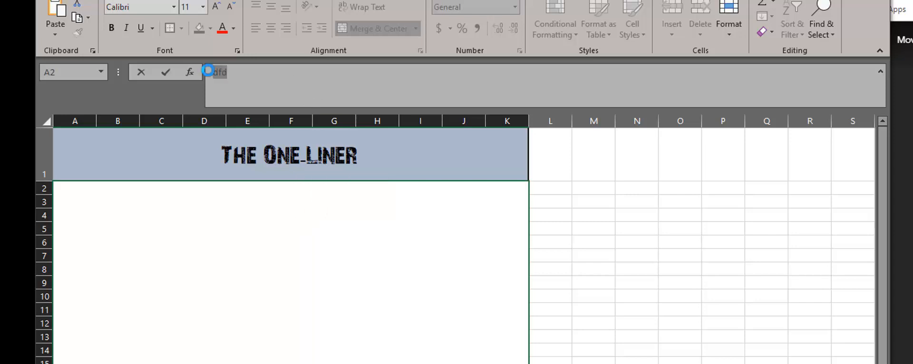
pyautogui.hotkey('ctrl', 'v')
pyautogui.click(637, 362)
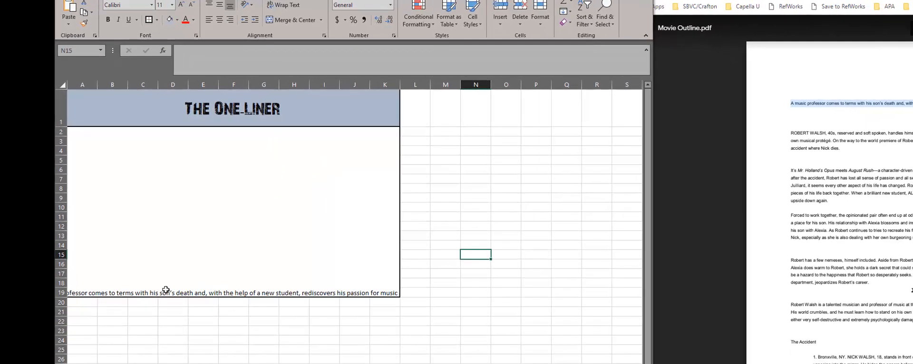
# Align the pasted sentence to the top left of the merged block and apply text wrapping
pyautogui.click(171, 306)
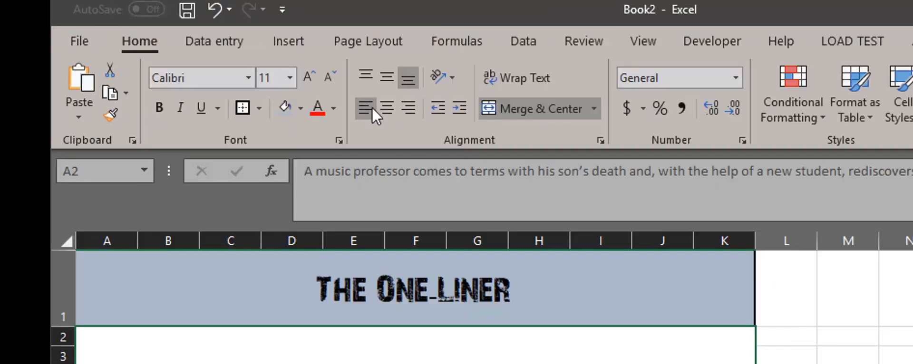
pyautogui.click(369, 72)
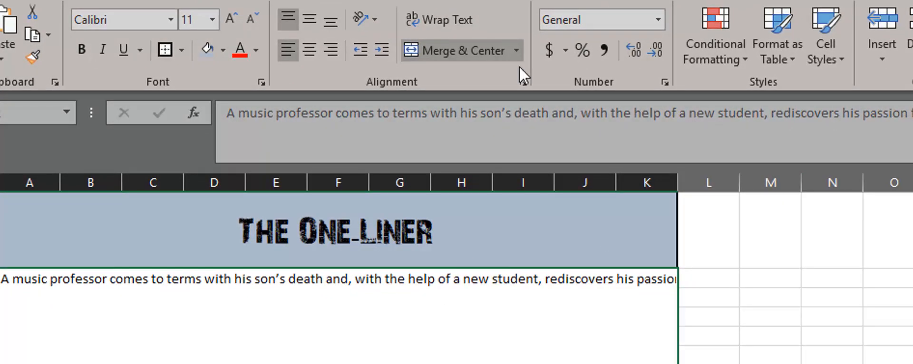
pyautogui.click(451, 24)
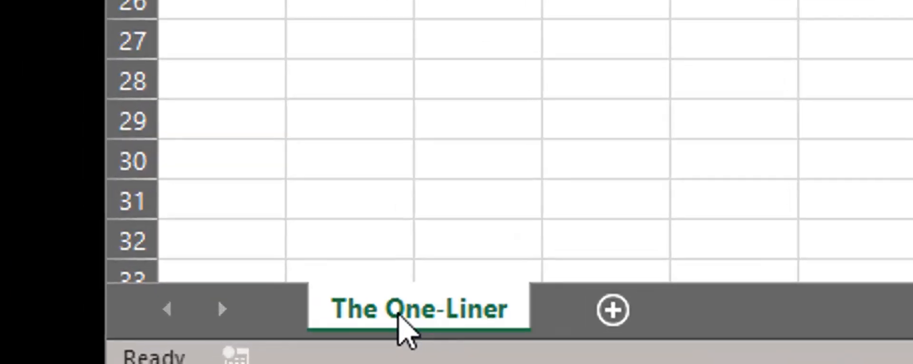
# Create a copy of The One-Liner worksheet at the end of Book2
pyautogui.rightClick(469, 316)
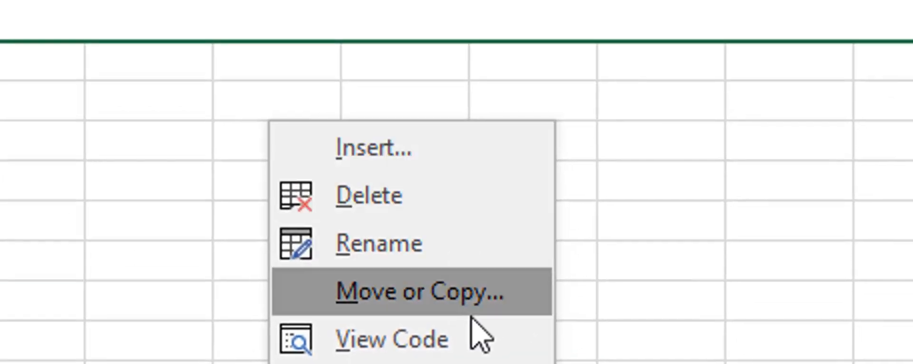
pyautogui.click(469, 298)
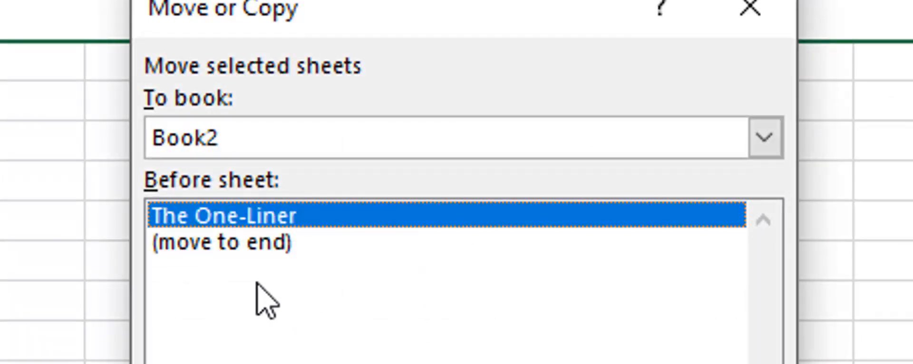
pyautogui.click(156, 363)
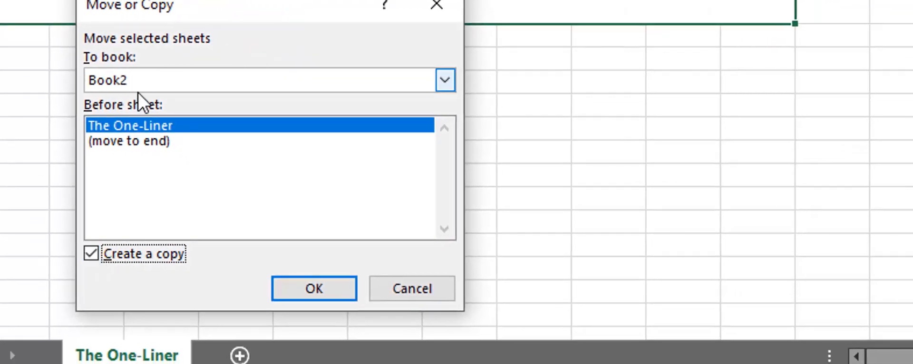
pyautogui.click(141, 141)
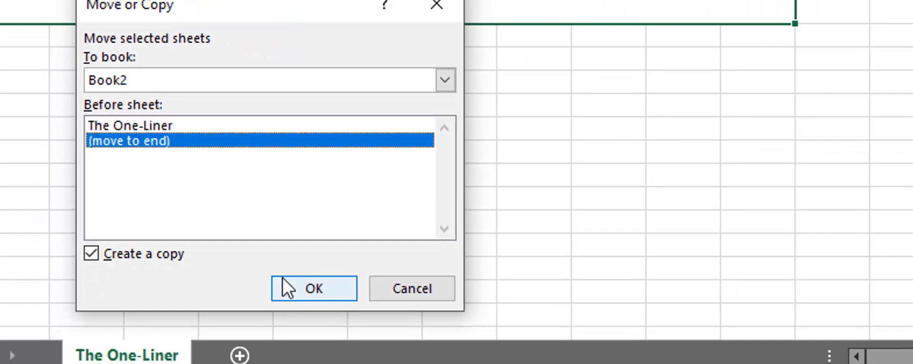
pyautogui.click(301, 293)
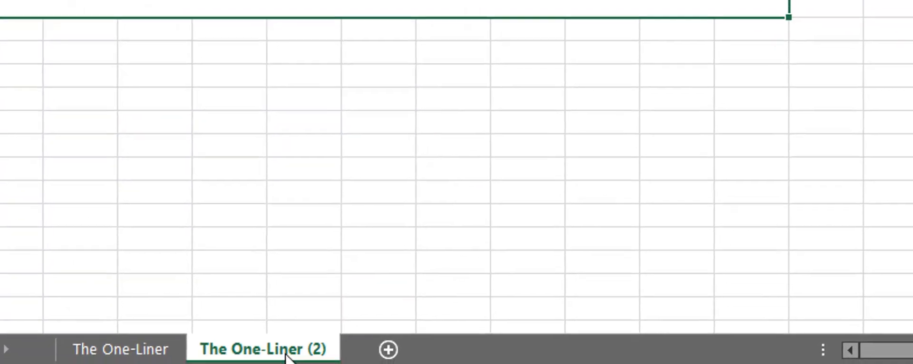
# Rename the copied sheet The One-Liner (2) as The Background
pyautogui.doubleClick(270, 354)
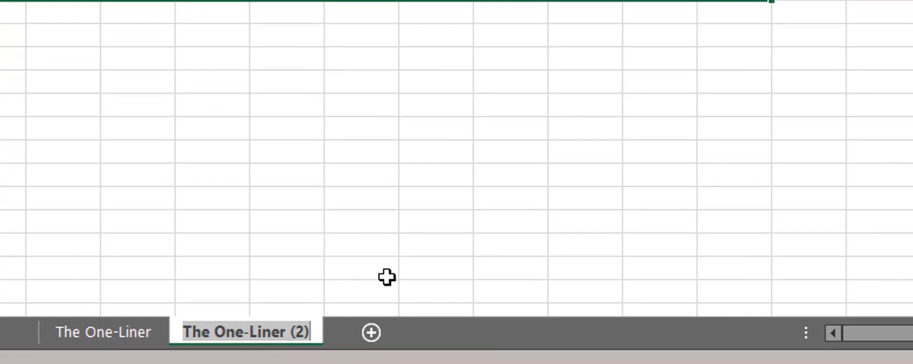
pyautogui.write('The Backg')
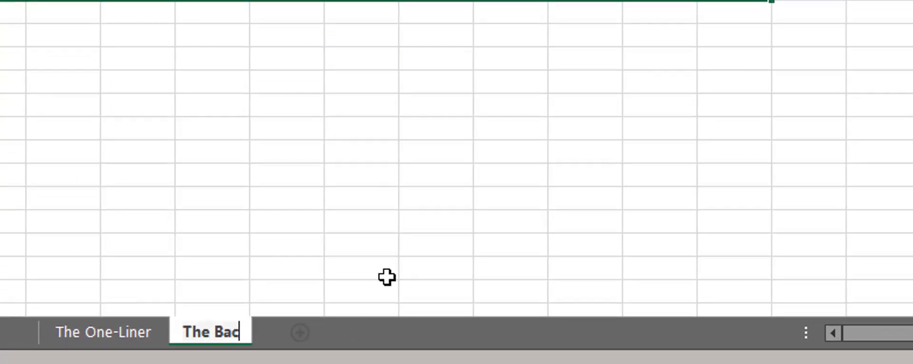
pyautogui.write('round')
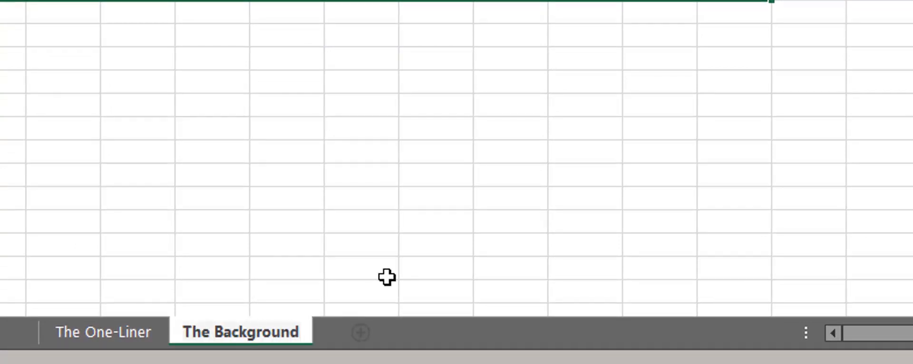
pyautogui.click(100, 330)
pyautogui.click(249, 335)
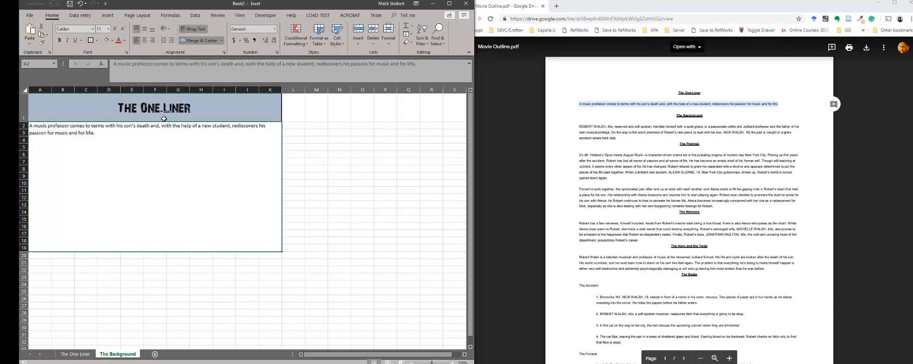
# Replace the title in the merged header cell A1 of The Background sheet with "The Background"
pyautogui.click(159, 105)
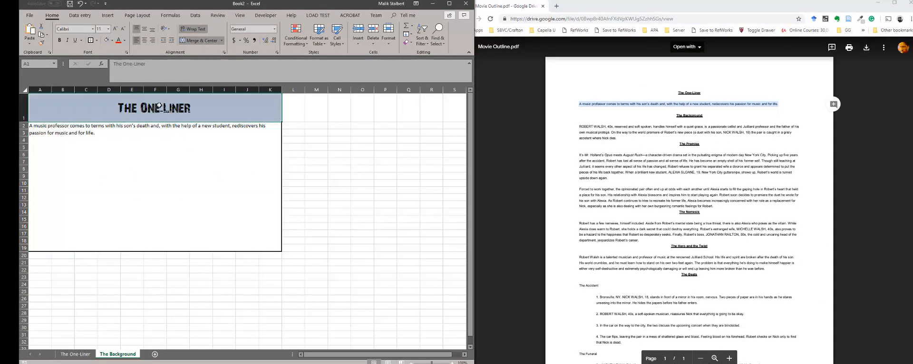
pyautogui.write('Th')
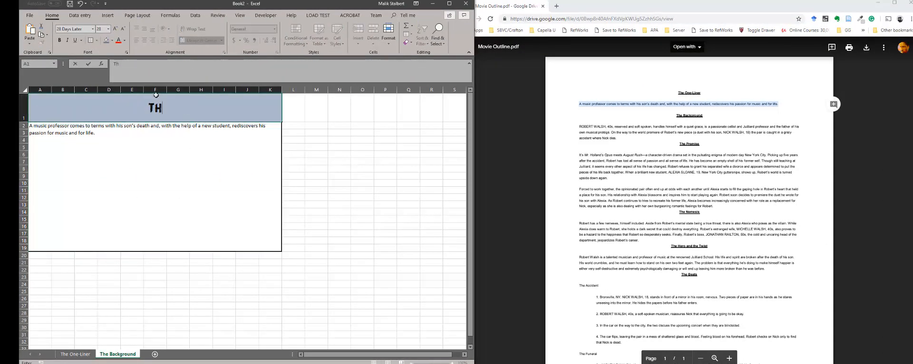
pyautogui.write('e Ba')
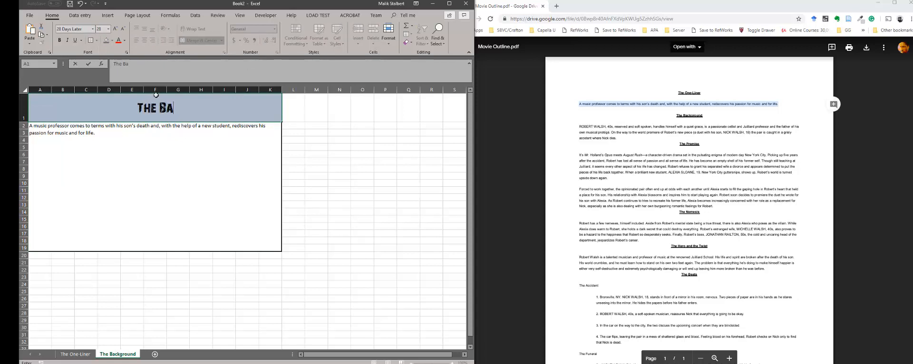
pyautogui.write('ckground')
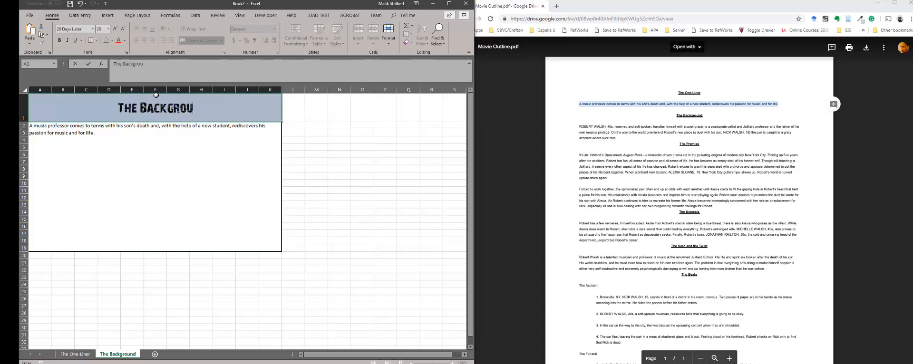
# Copy the paragraph under The Background heading from Movie Outline.pdf in the browser
pyautogui.click(587, 135)
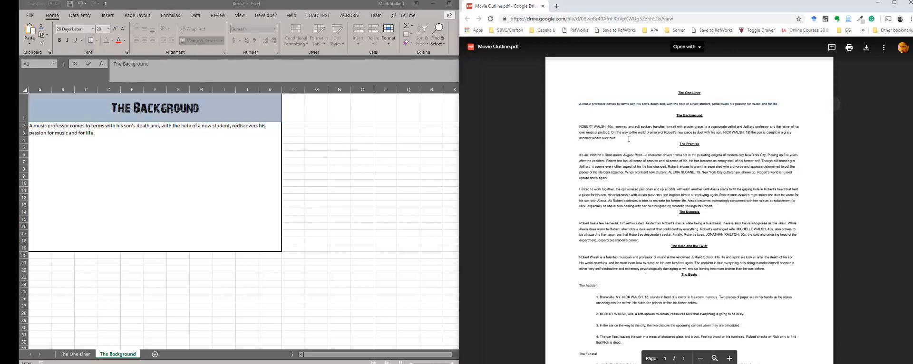
pyautogui.moveTo(617, 139); pyautogui.dragTo(583, 125)
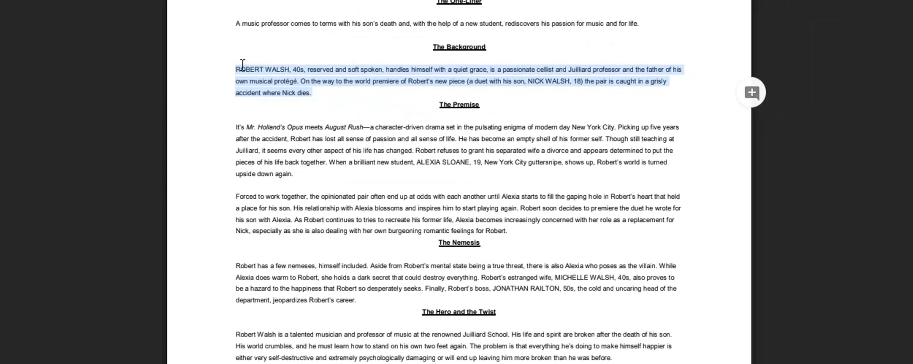
pyautogui.hotkey('ctrl', 'c')
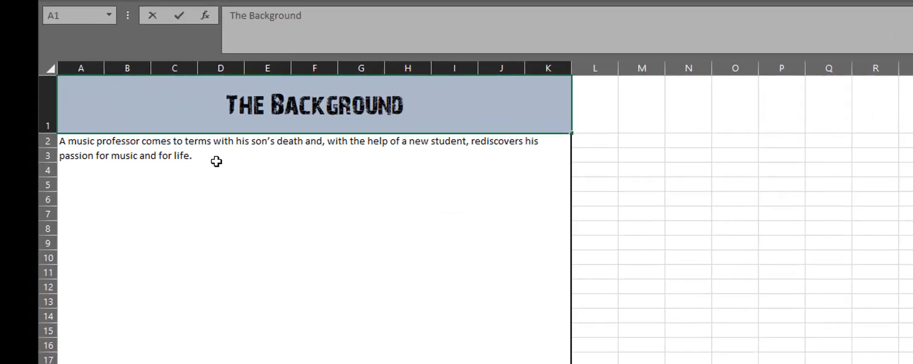
# Try to paste the copied paragraph directly over the merged block A2:K19 in Excel
pyautogui.click(216, 161)
pyautogui.hotkey('ctrl', 'v')
pyautogui.press('Escape')
pyautogui.click(266, 241)
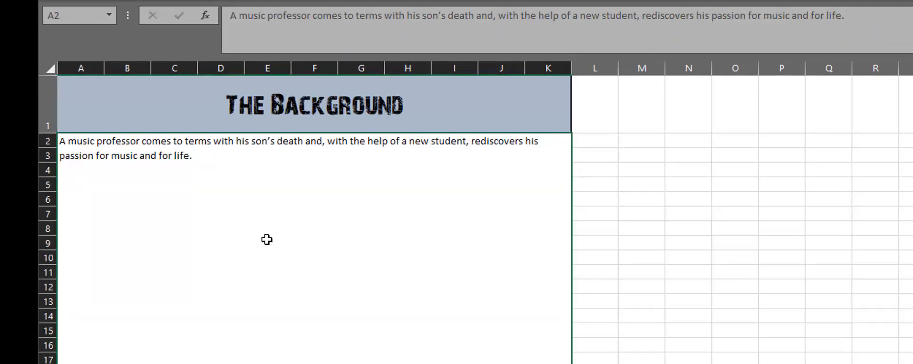
pyautogui.hotkey('ctrl', 'v')
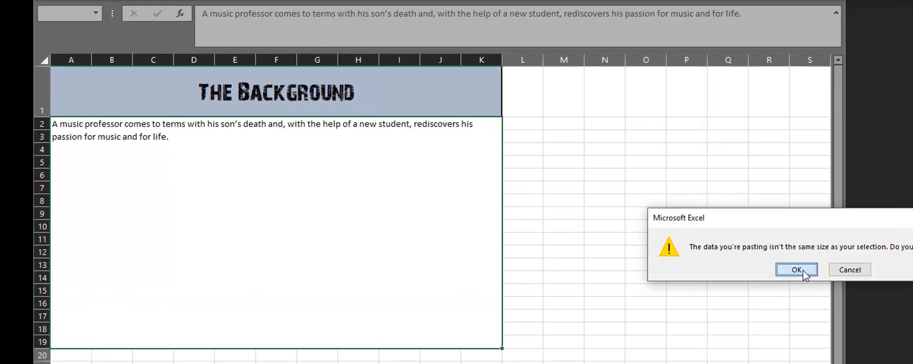
pyautogui.click(903, 307)
pyautogui.click(756, 258)
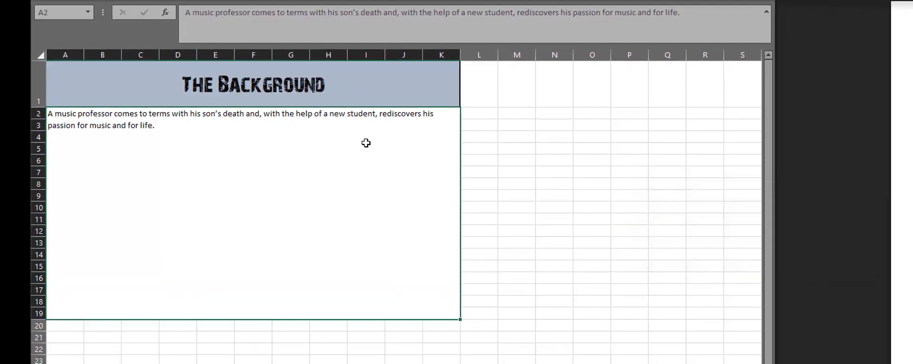
# Replace the full One-Liner sentence inside merged cell A2 with the copied Background paragraph
pyautogui.click(396, 10)
pyautogui.doubleClick(348, 277)
pyautogui.moveTo(682, 13); pyautogui.dragTo(141, 10)
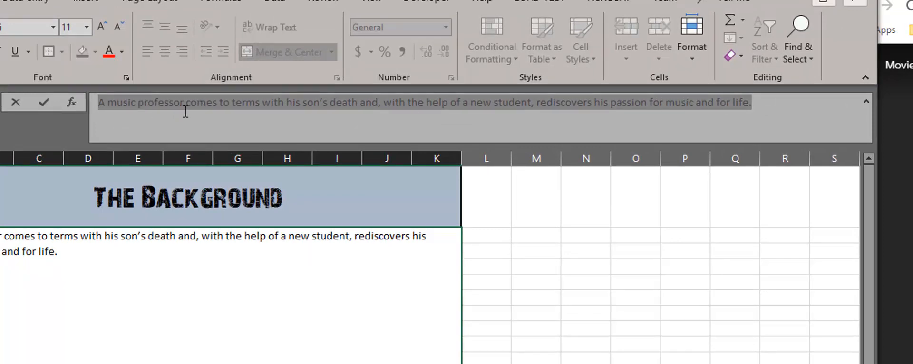
pyautogui.hotkey('ctrl', 'v')
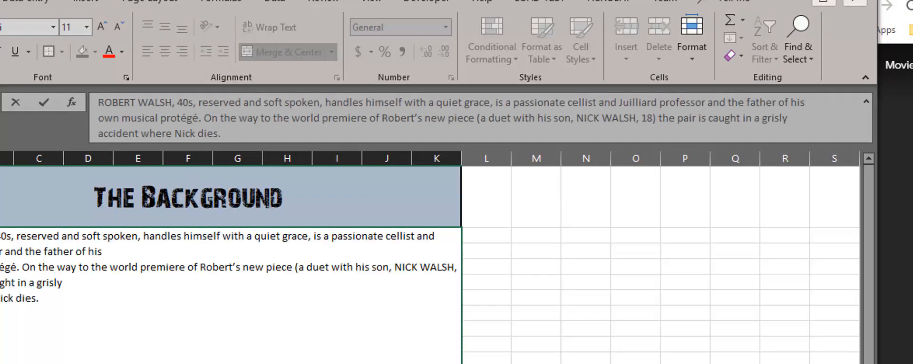
pyautogui.press('Tab')
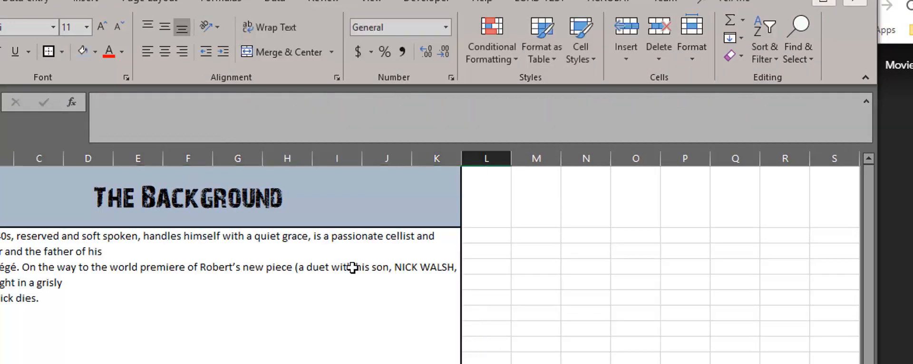
# Append the test text dfdfdfdf at the end of the Background paragraph in the cell and delete it again
pyautogui.click(271, 284)
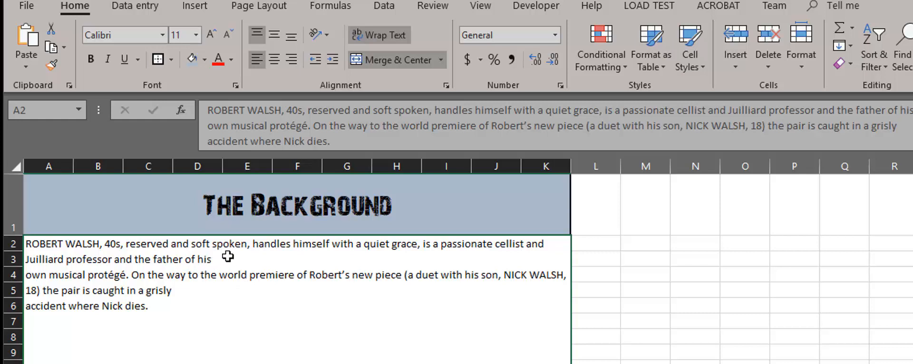
pyautogui.click(378, 126)
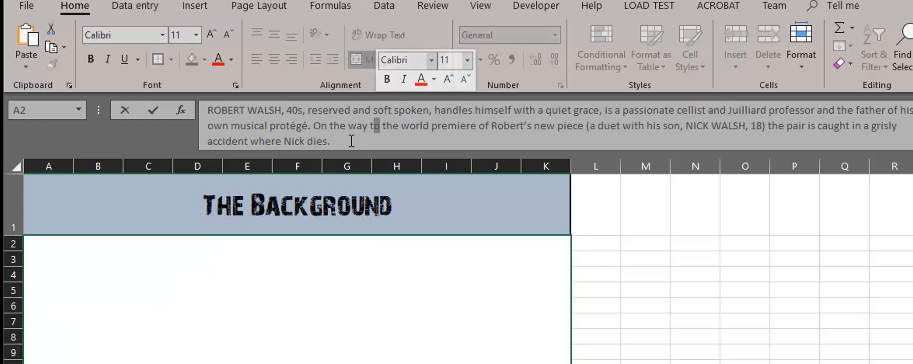
pyautogui.moveTo(328, 144); pyautogui.dragTo(179, 74)
pyautogui.click(269, 335)
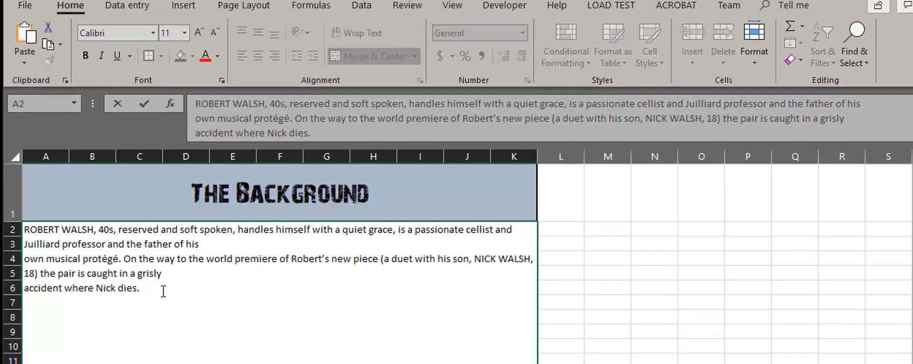
pyautogui.write('dfdfdfdf')
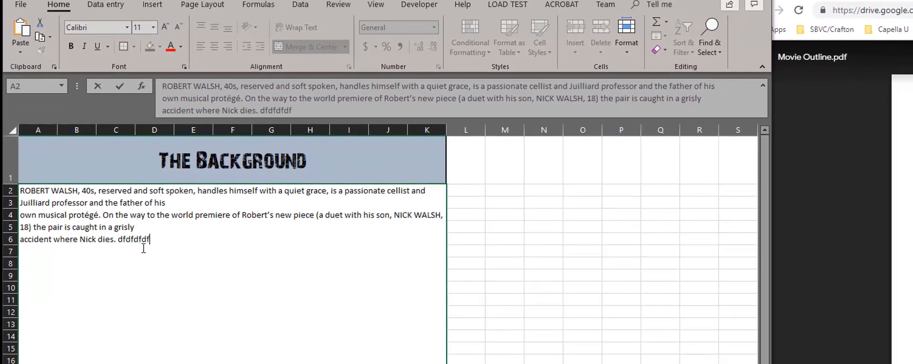
pyautogui.press('BackSpace')
pyautogui.press('BackSpace')
pyautogui.press('BackSpace')
pyautogui.press('BackSpace')
pyautogui.press('BackSpace')
pyautogui.press('BackSpace')
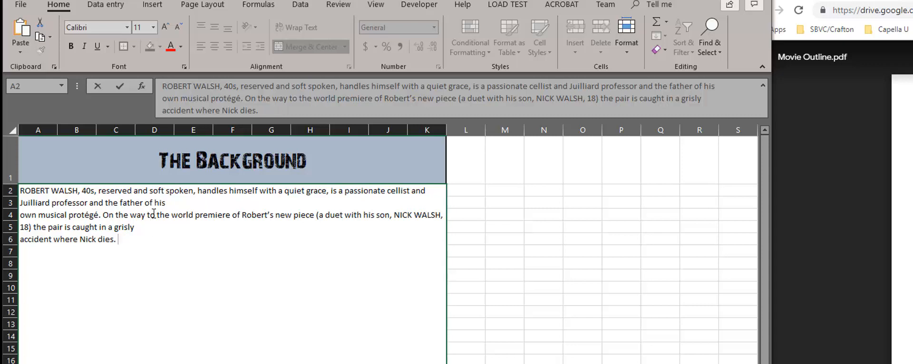
pyautogui.click(489, 231)
# Overwrite the Background paragraph in A2 with test characters and undo the overwrite
pyautogui.click(215, 239)
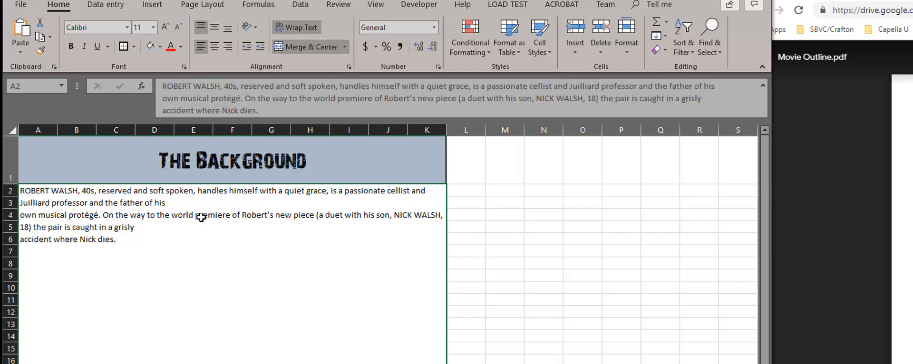
pyautogui.write('d')
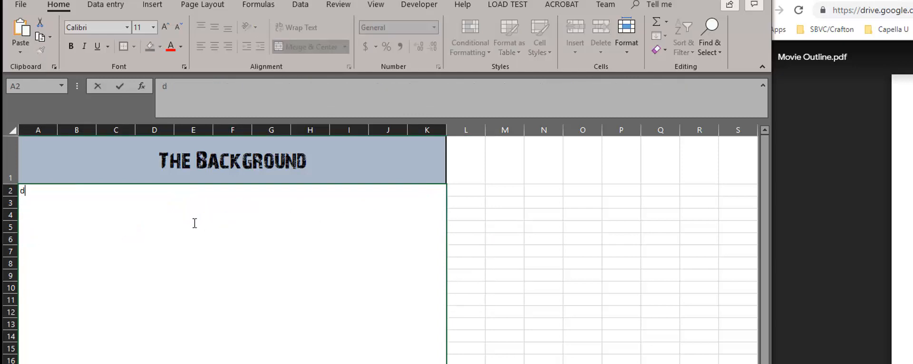
pyautogui.write('ssdds')
pyautogui.hotkey('ctrl', 'z')
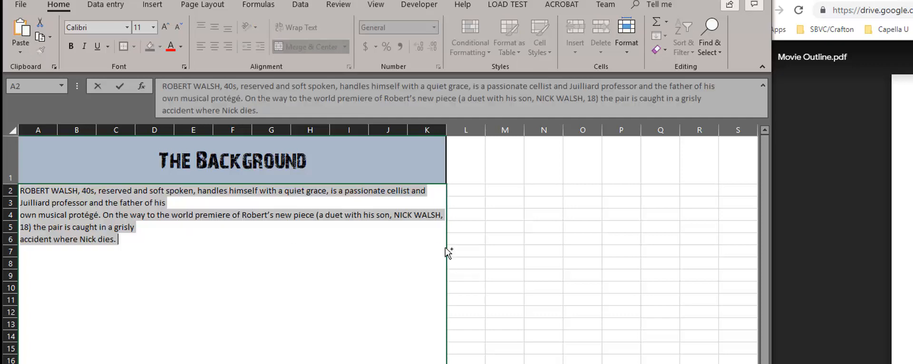
pyautogui.click(501, 238)
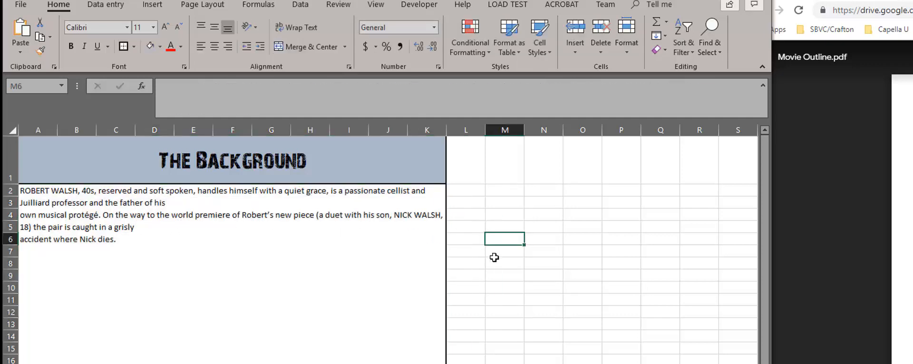
pyautogui.moveTo(493, 259); pyautogui.dragTo(494, 251)
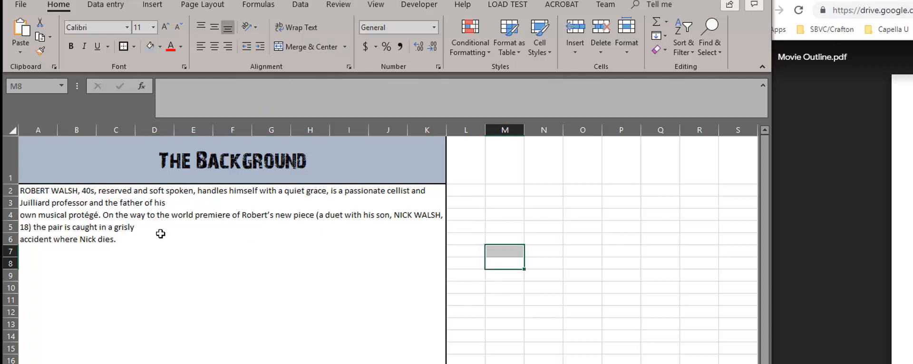
# Add the test text dfdfdfdfd after the paragraph's last sentence through the formula bar and remove it
pyautogui.click(126, 239)
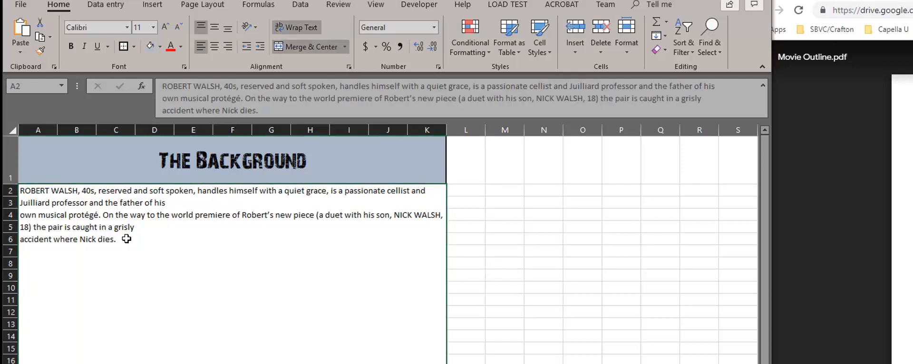
pyautogui.doubleClick(105, 241)
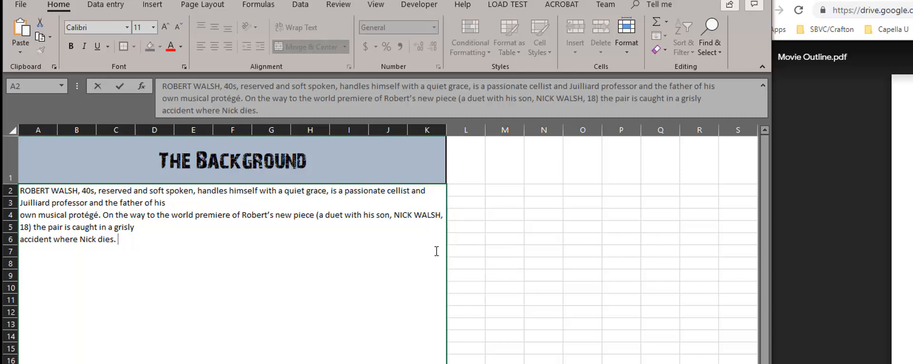
pyautogui.click(486, 259)
pyautogui.click(192, 238)
pyautogui.click(276, 110)
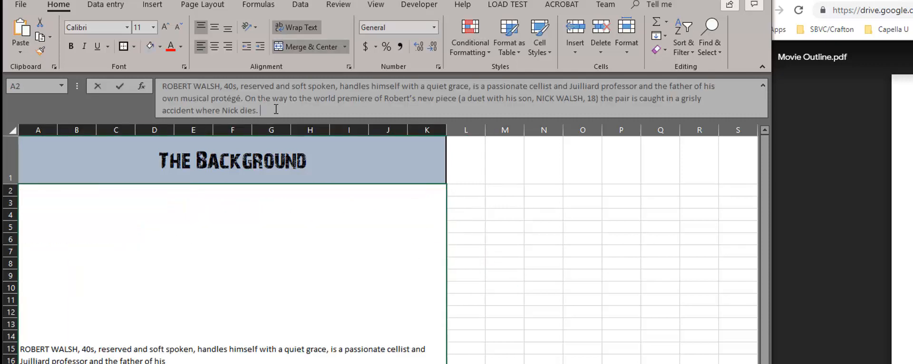
pyautogui.write('dfdfdfdfd')
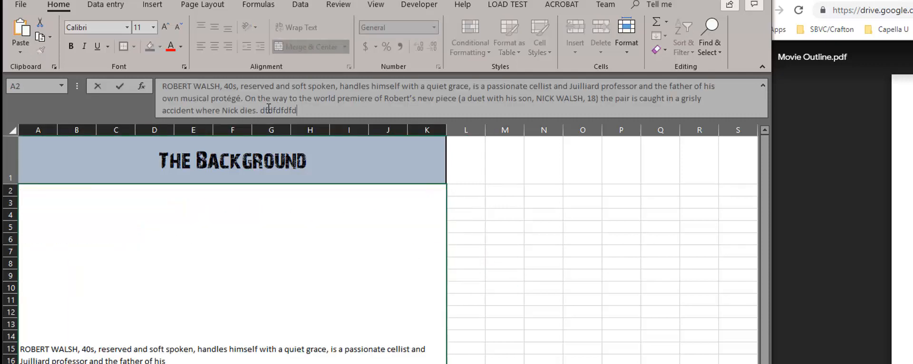
pyautogui.doubleClick(271, 110)
pyautogui.press('BackSpace')
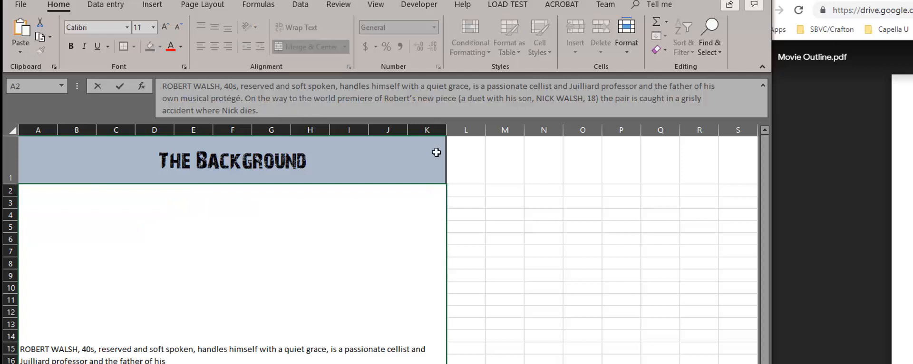
pyautogui.click(434, 188)
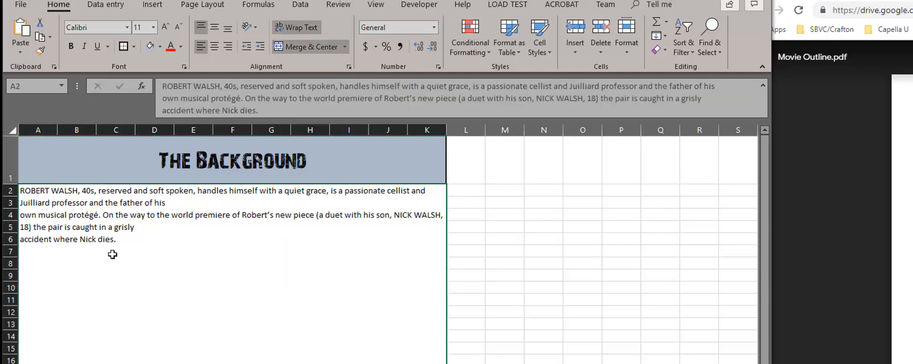
# Open the Background paragraph for in-cell editing and leave it without making any edits
pyautogui.click(489, 224)
pyautogui.click(189, 234)
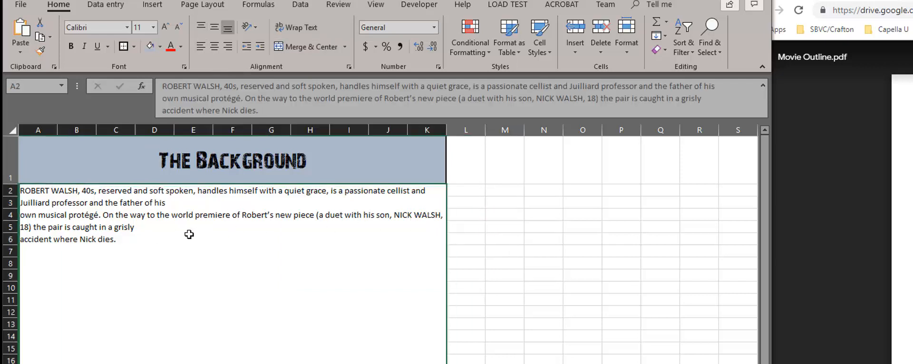
pyautogui.doubleClick(154, 238)
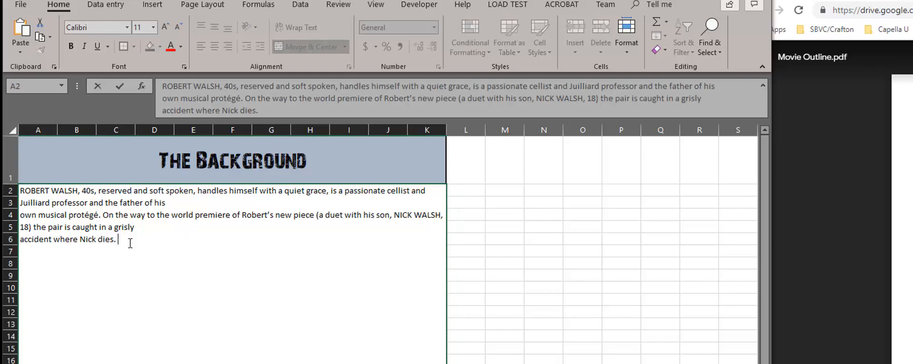
pyautogui.click(543, 237)
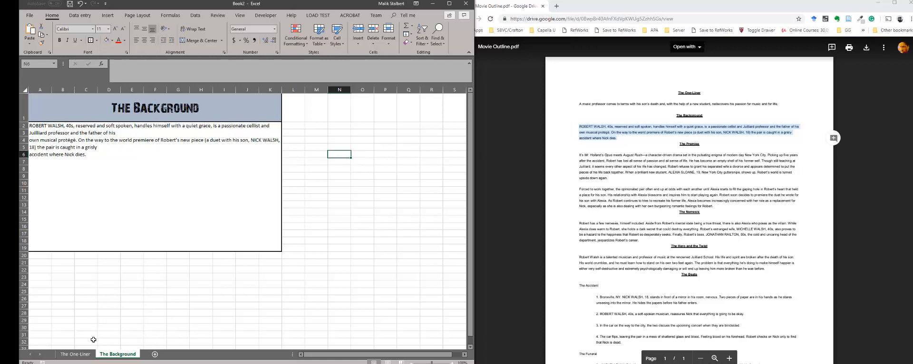
# Compare The One-Liner and The Background sheets and review the remaining sections of Movie Outline.pdf
pyautogui.click(81, 355)
pyautogui.click(119, 354)
pyautogui.scroll(-2, 626, 278)
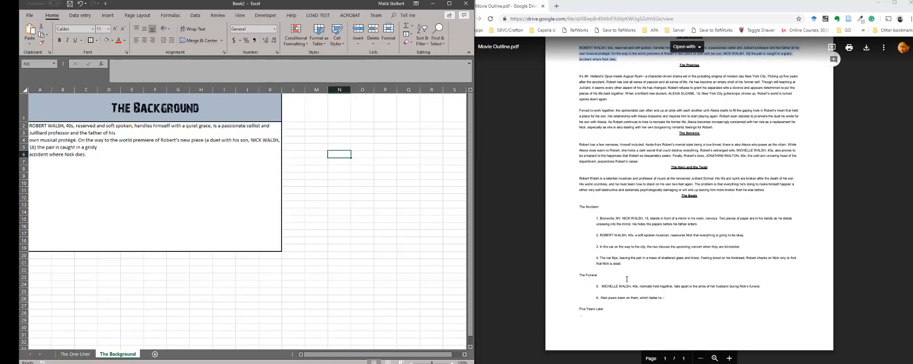
pyautogui.scroll(2, 627, 279)
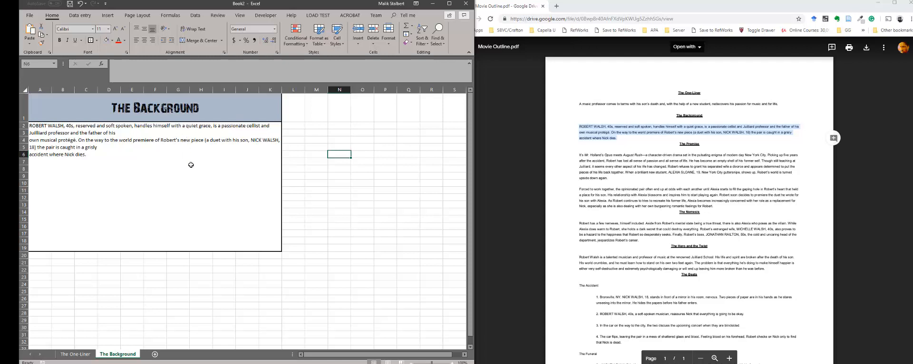
pyautogui.click(73, 355)
pyautogui.click(101, 355)
pyautogui.click(82, 355)
pyautogui.click(102, 354)
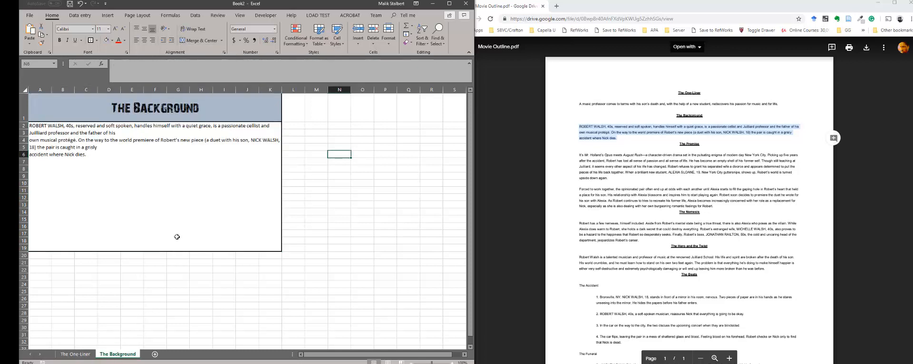